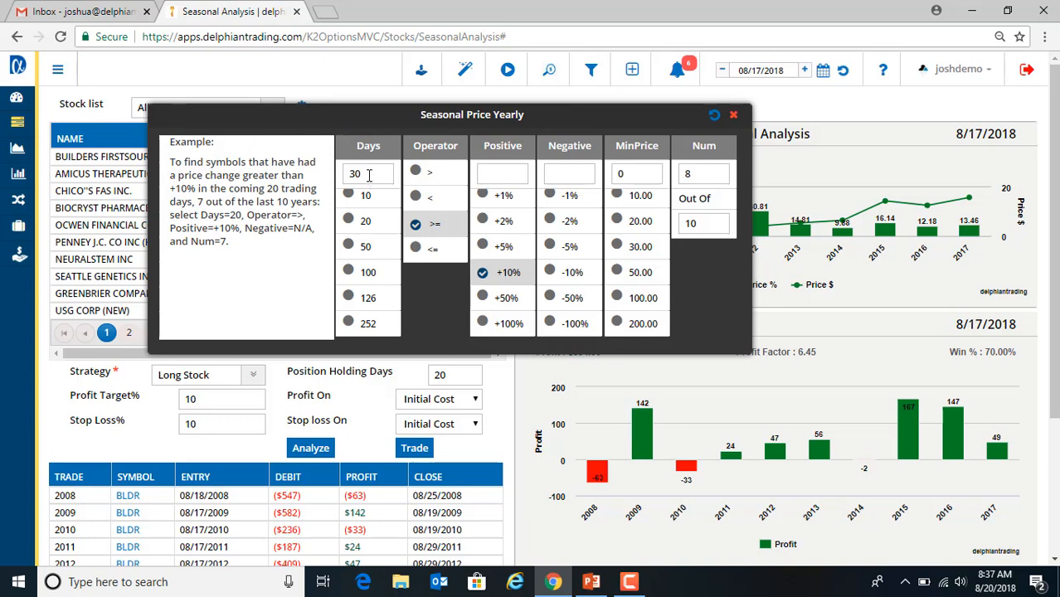
# - Choose +10% as the positive price change and apply the yearly seasonal price filter
pyautogui.click(511, 270)
pyautogui.click(808, 112)
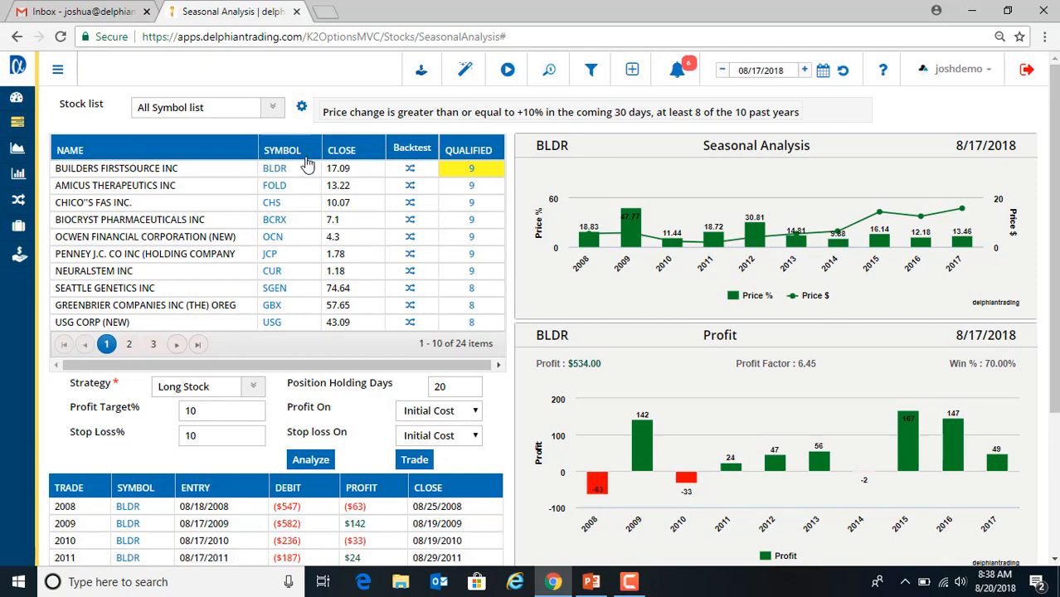
# - Sort the qualifying stocks by Qualified, by Close in ascending and descending order, and by Symbol
pyautogui.click(454, 150)
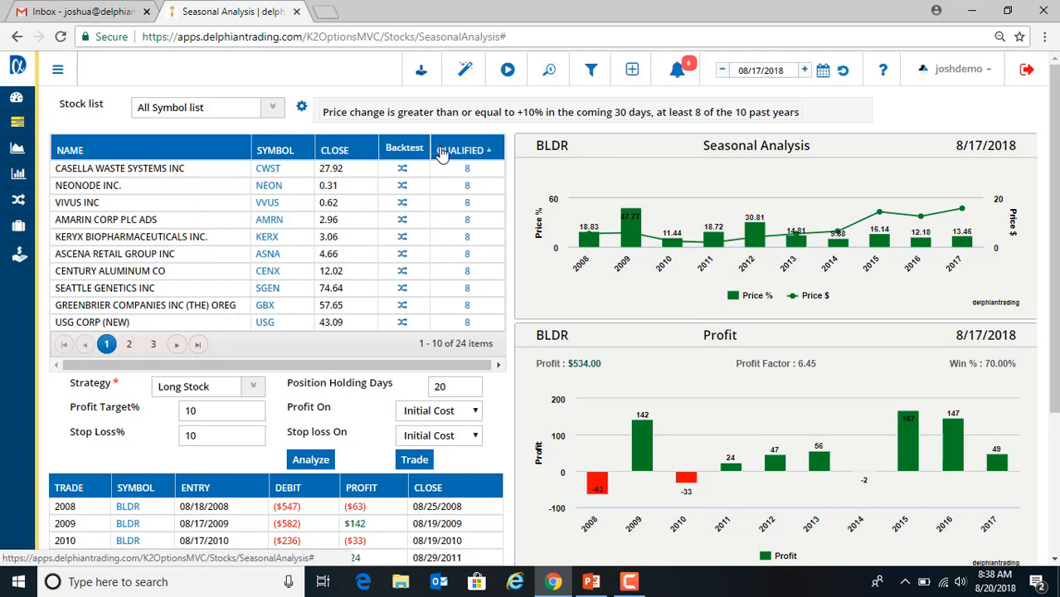
pyautogui.click(336, 150)
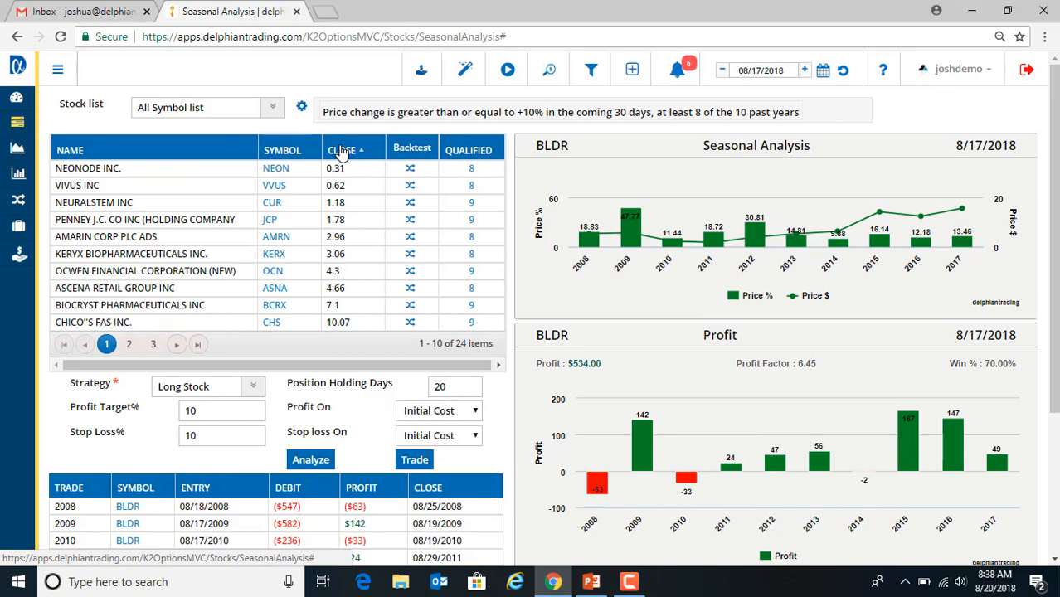
pyautogui.click(342, 152)
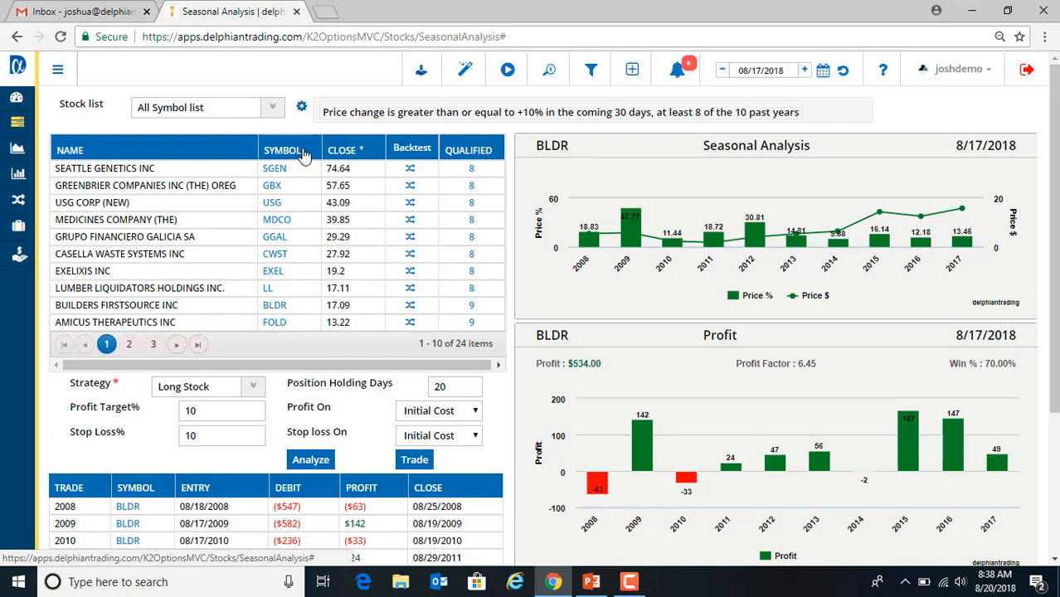
pyautogui.click(304, 153)
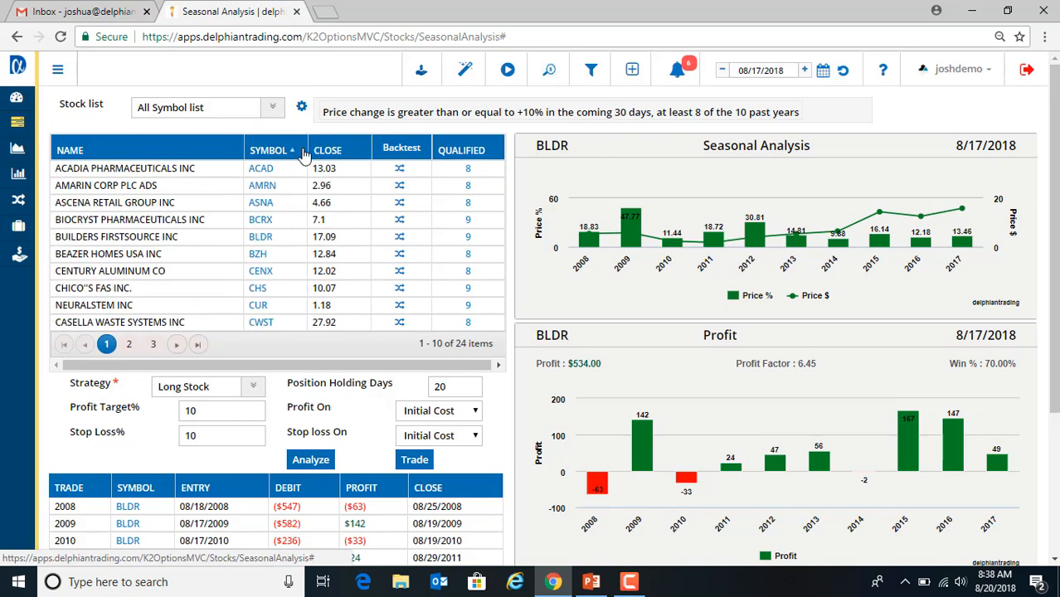
# - Sort the stocks by Qualified in descending order and examine the yearly seasonal price chart for BLDR
pyautogui.click(481, 152)
pyautogui.click(482, 152)
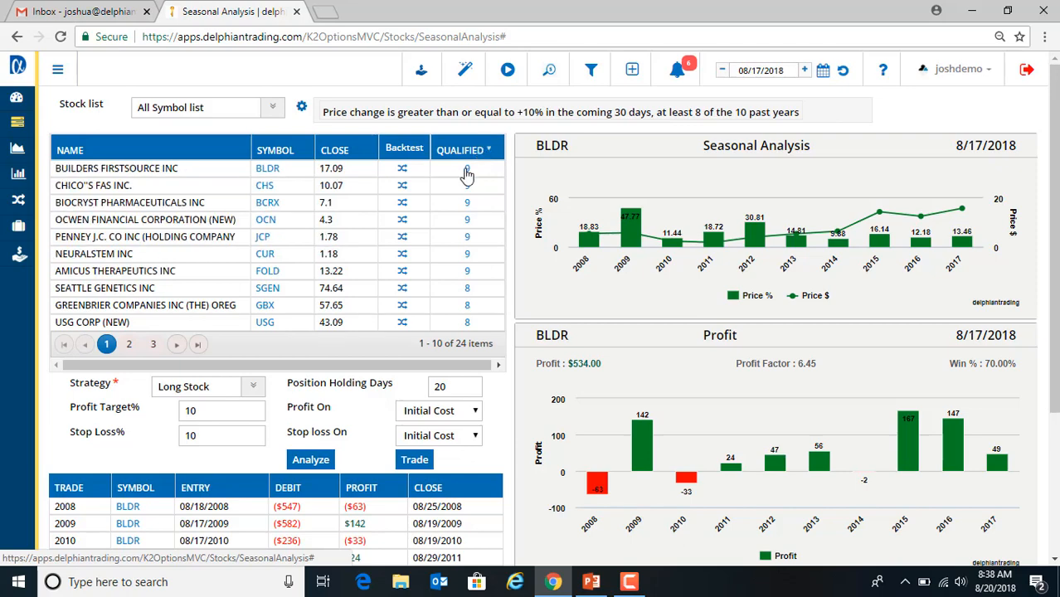
pyautogui.click(455, 175)
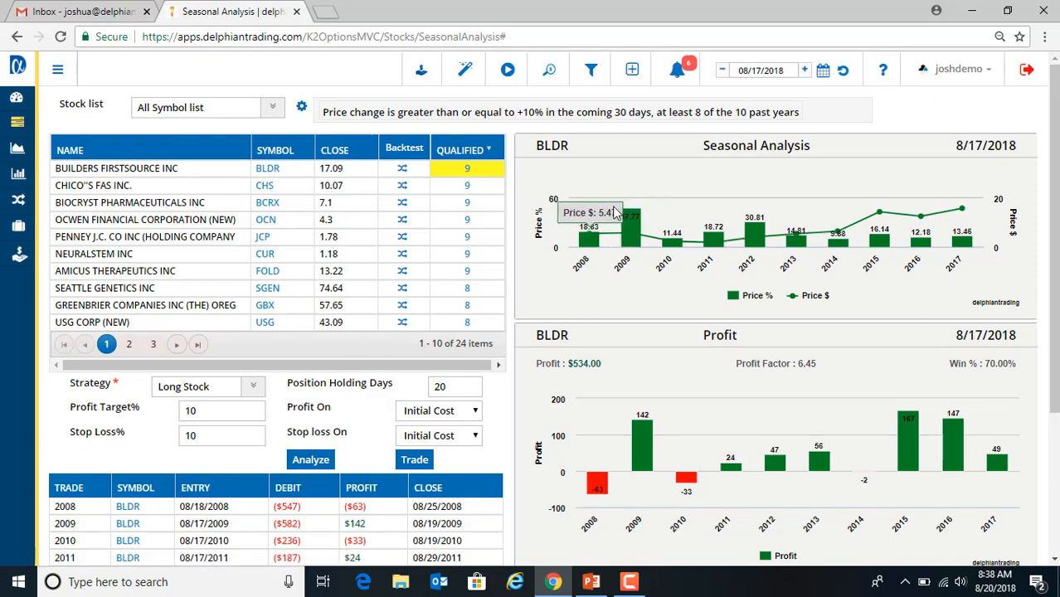
pyautogui.moveTo(639, 232)
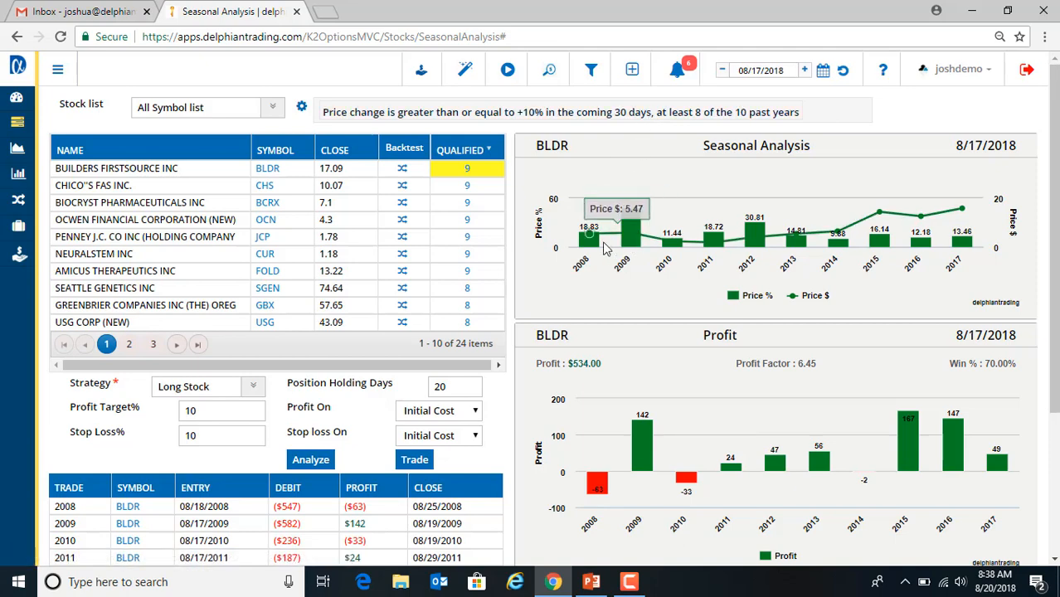
pyautogui.moveTo(602, 249)
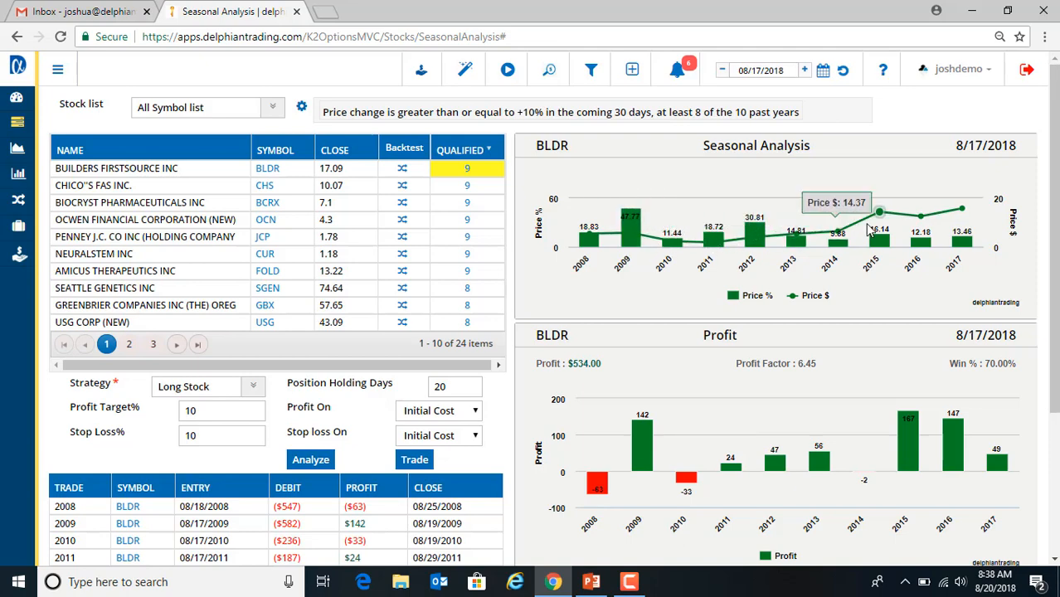
pyautogui.moveTo(940, 222)
pyautogui.moveTo(960, 248)
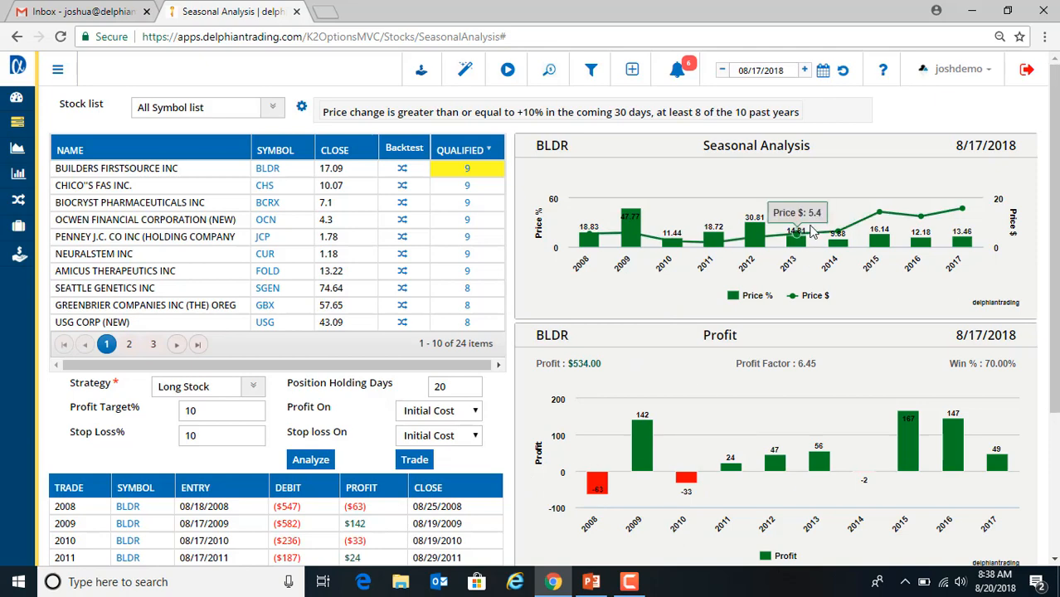
# - Set the analysis date to 04/13/2018
pyautogui.click(823, 72)
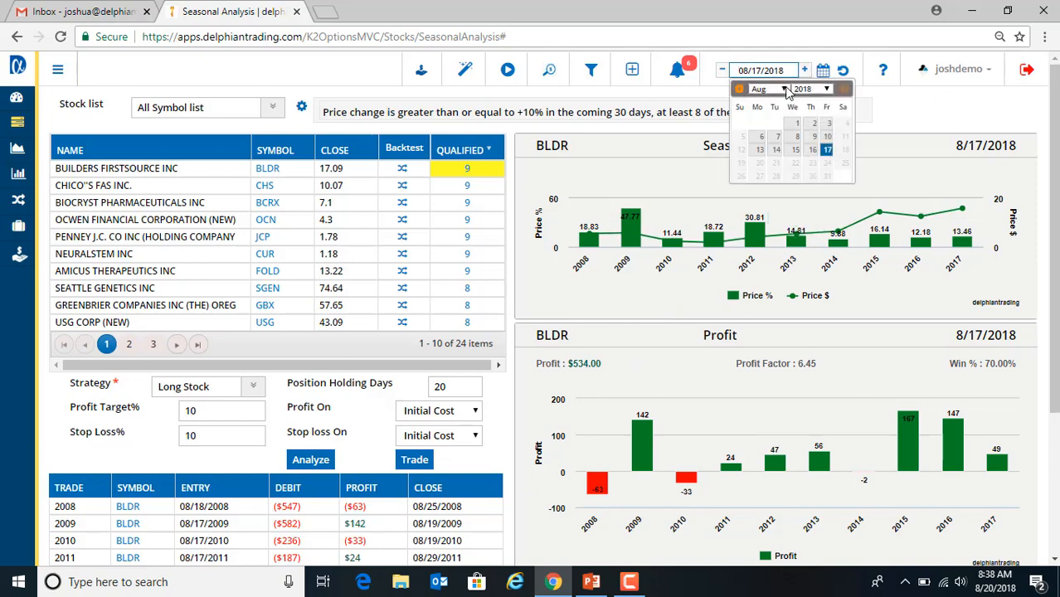
pyautogui.click(767, 89)
pyautogui.click(774, 138)
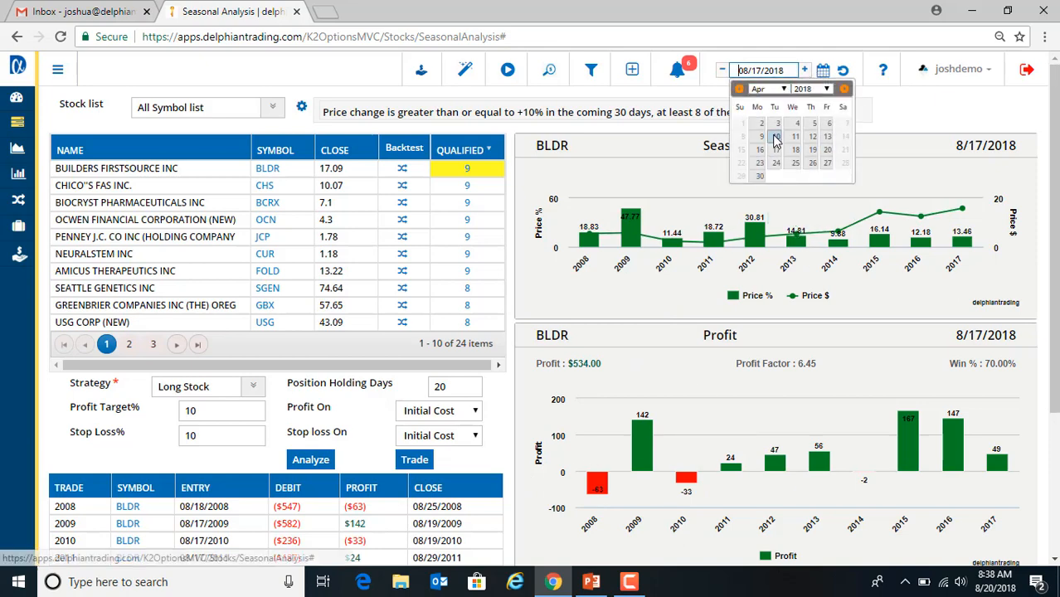
pyautogui.click(826, 137)
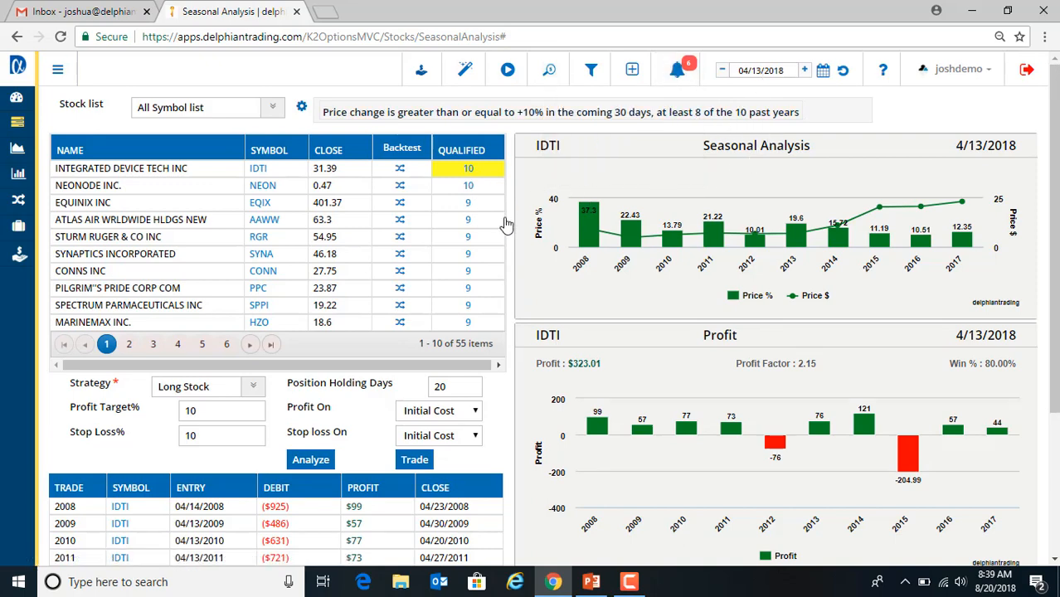
# - Change the yearly seasonal price filter to operator <=, negative change -10% and minimum price 20.00, and apply it
pyautogui.click(586, 123)
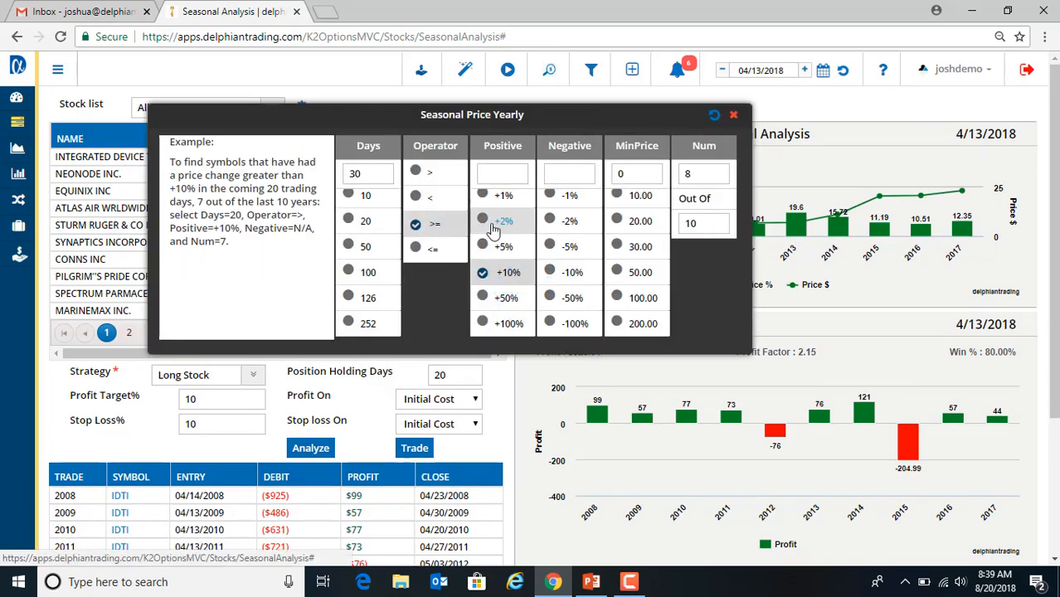
pyautogui.click(418, 250)
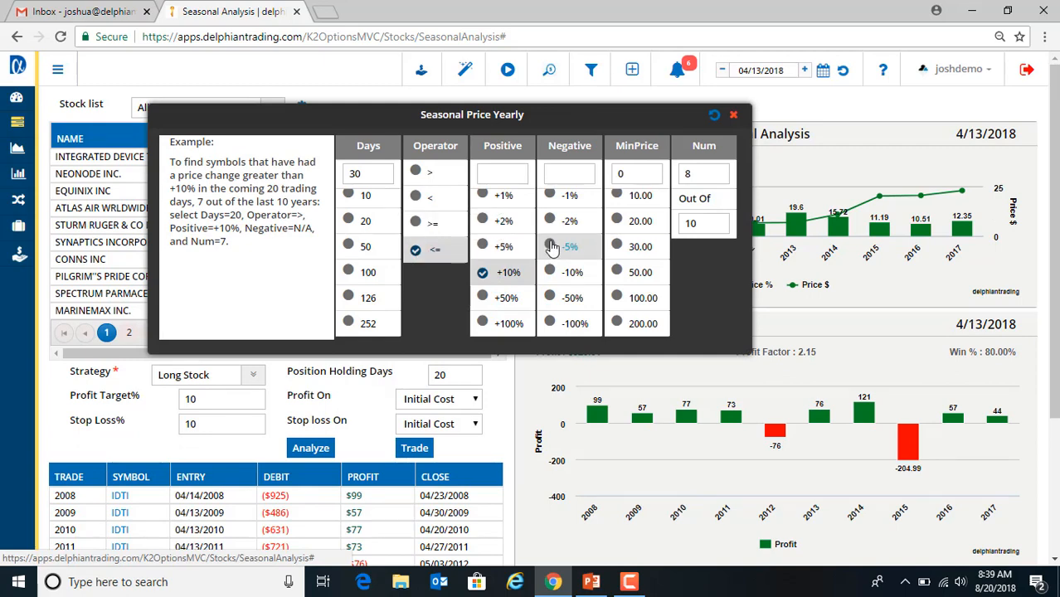
pyautogui.click(555, 274)
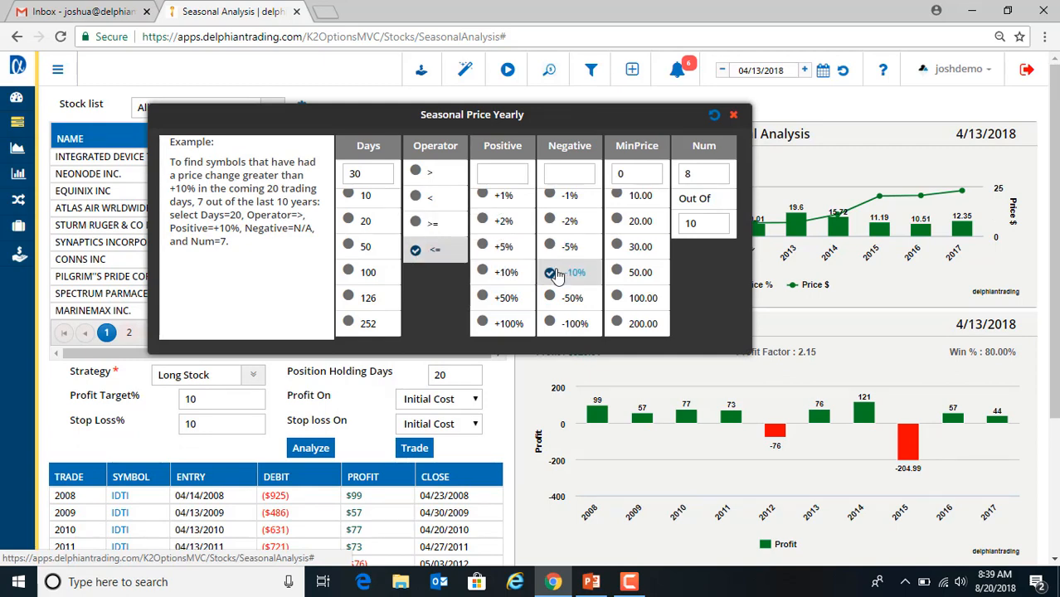
pyautogui.click(619, 224)
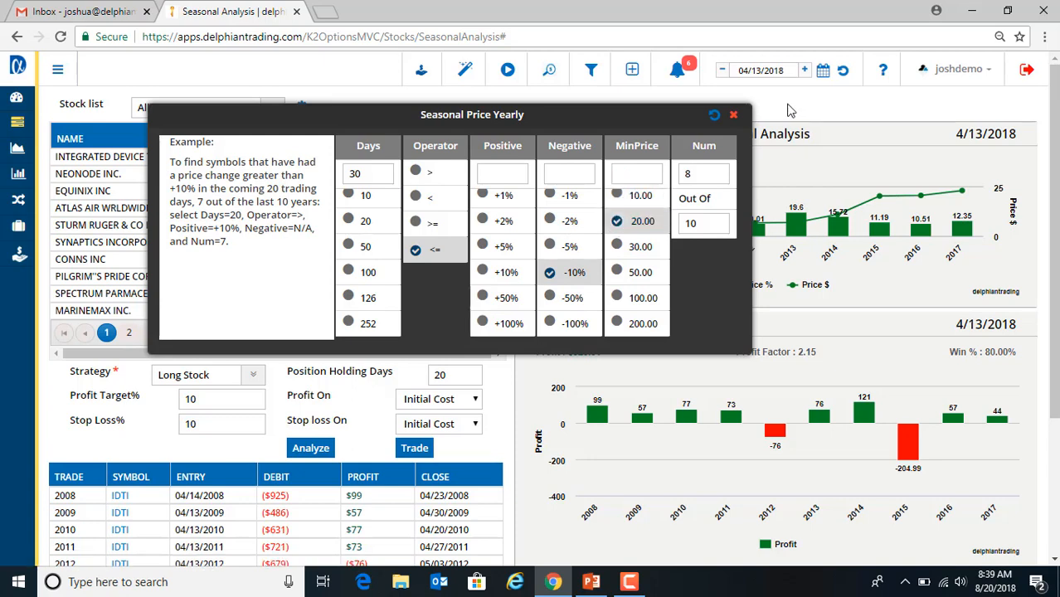
pyautogui.click(790, 111)
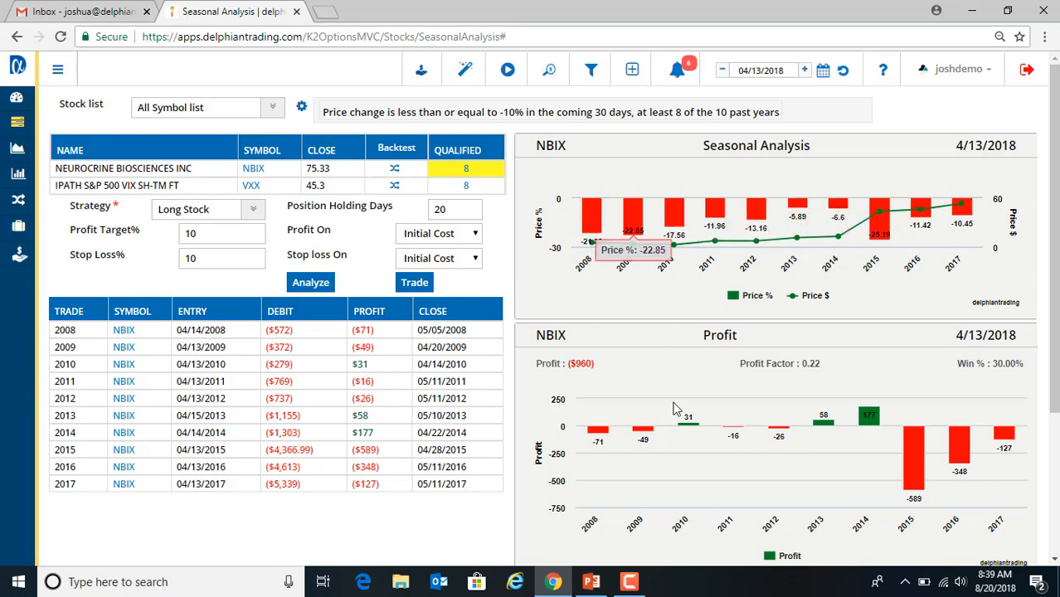
# - Change the backtest strategy for NBIX to Long Put
pyautogui.scroll(-2, 674, 409)
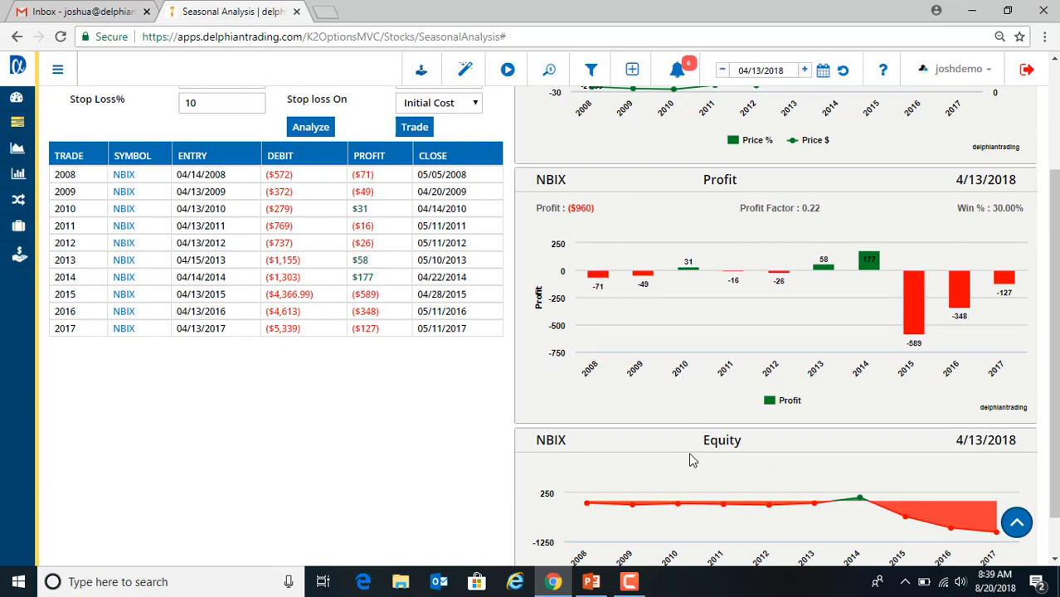
pyautogui.scroll(1, 668, 249)
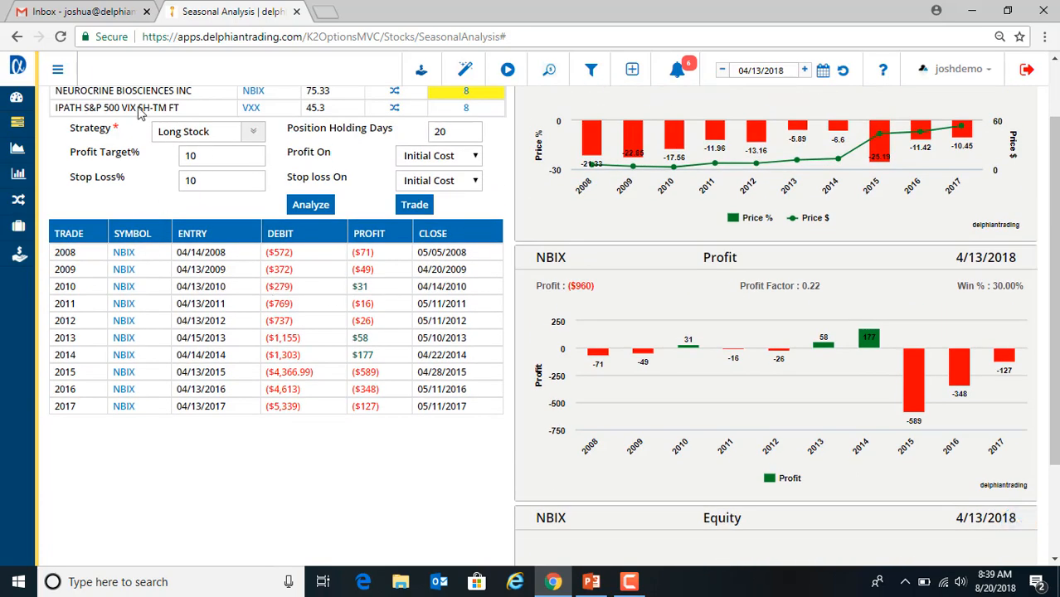
pyautogui.scroll(1, 251, 214)
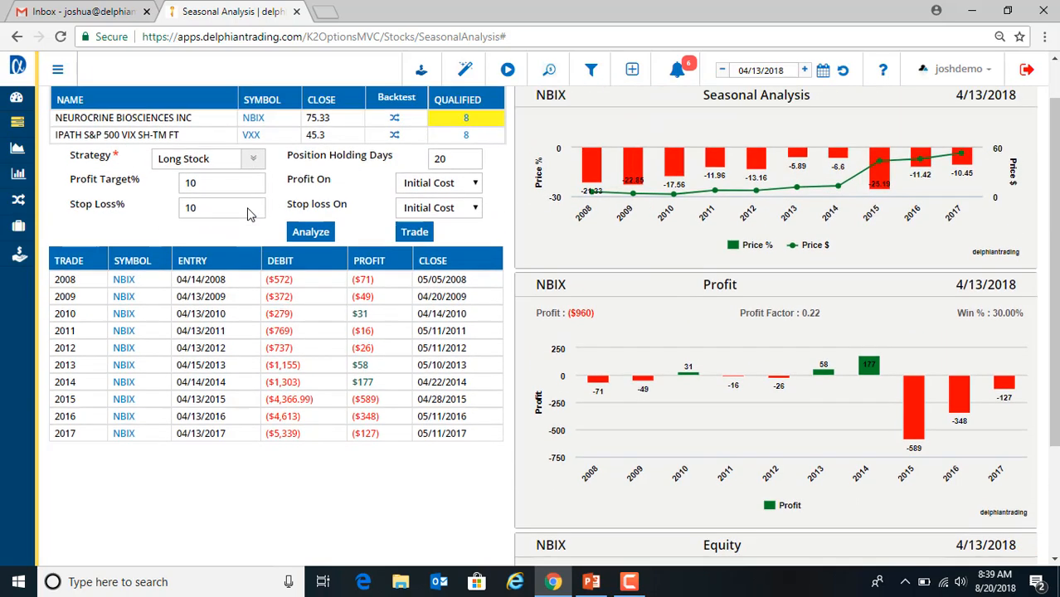
pyautogui.scroll(1, 247, 214)
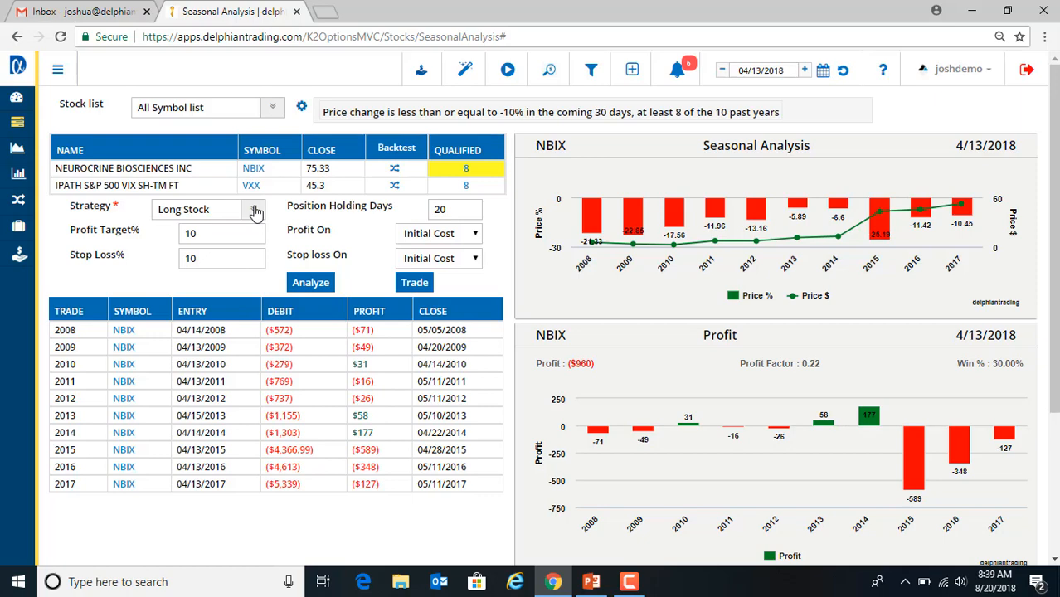
pyautogui.click(255, 211)
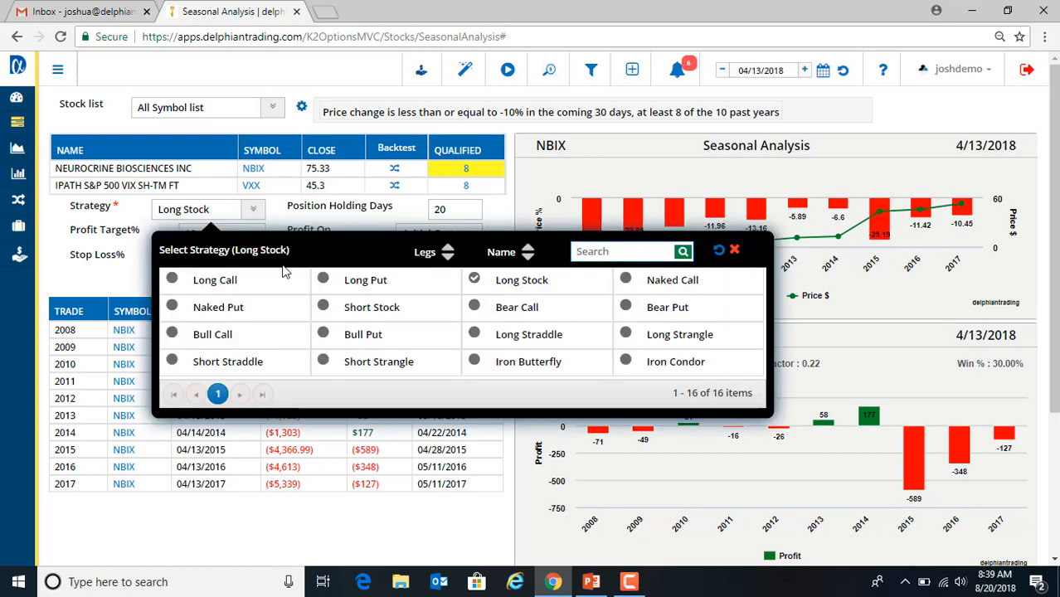
pyautogui.click(366, 281)
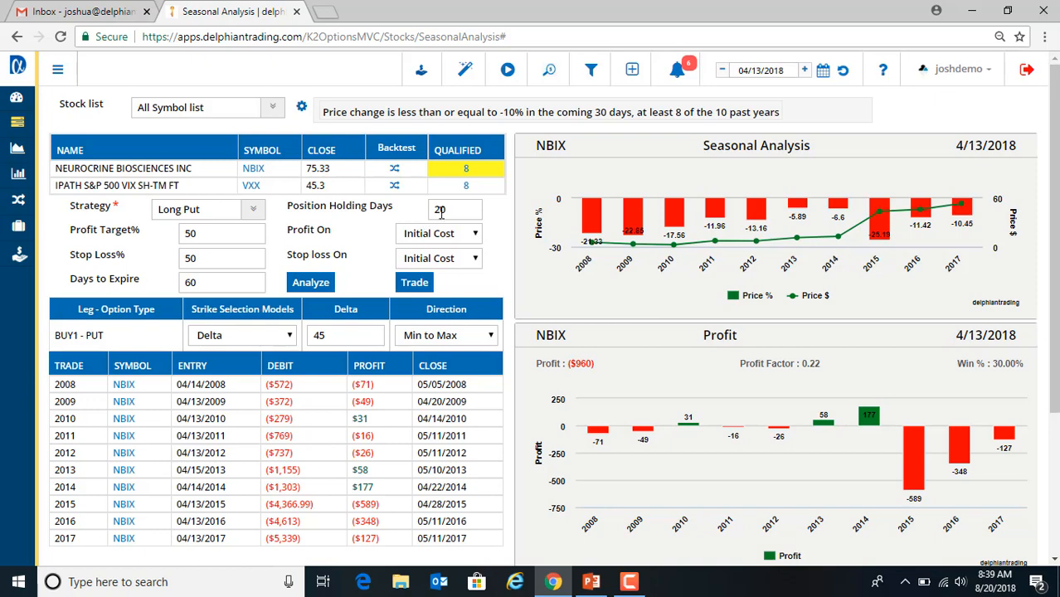
# - Set the position holding days to 30 and rerun the NBIX long put analysis
pyautogui.moveTo(450, 211); pyautogui.dragTo(426, 214)
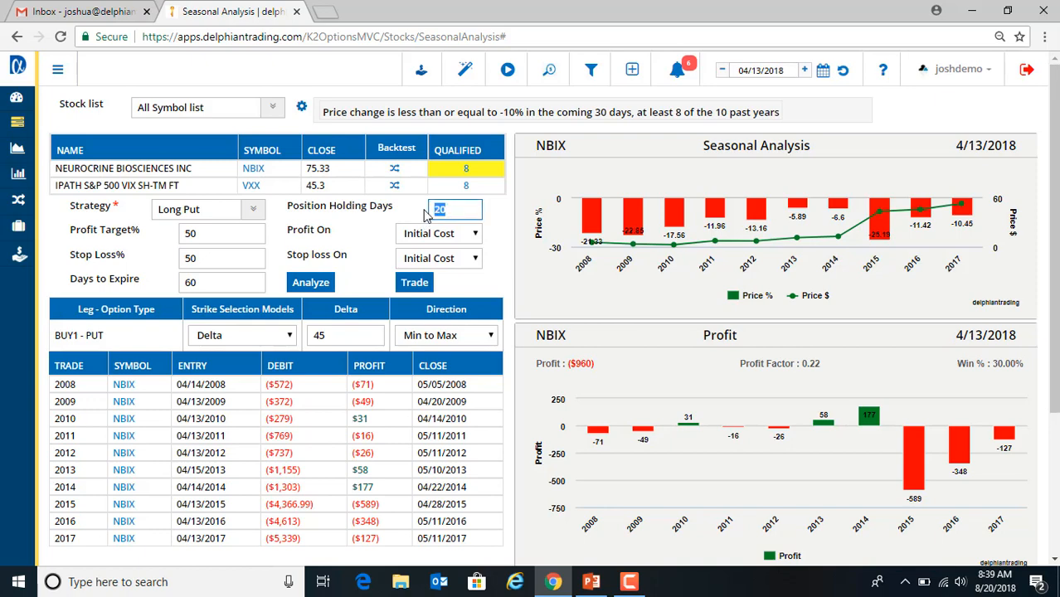
pyautogui.write('30')
pyautogui.click(72, 229)
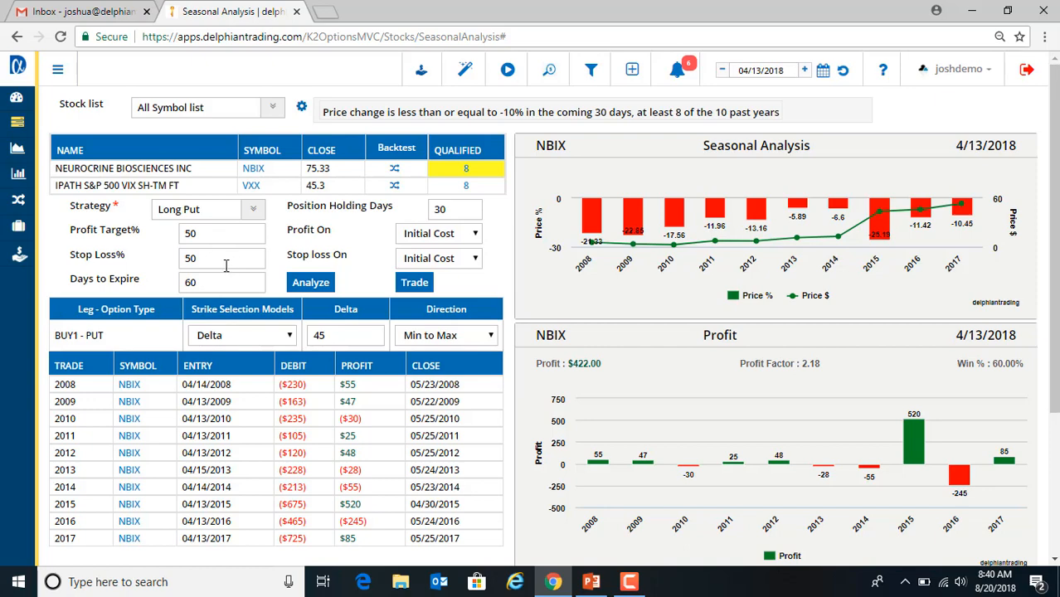
# - Set the long put's strike selection to Strikes from Current Close, number 1, direction Below, and rerun the analysis
pyautogui.click(243, 337)
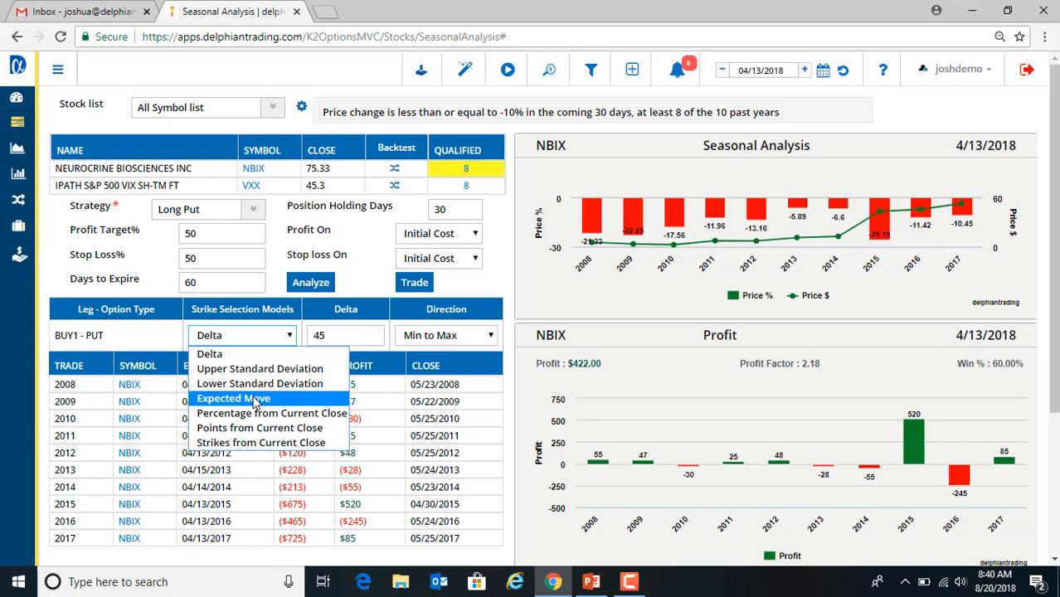
pyautogui.click(264, 444)
pyautogui.click(418, 339)
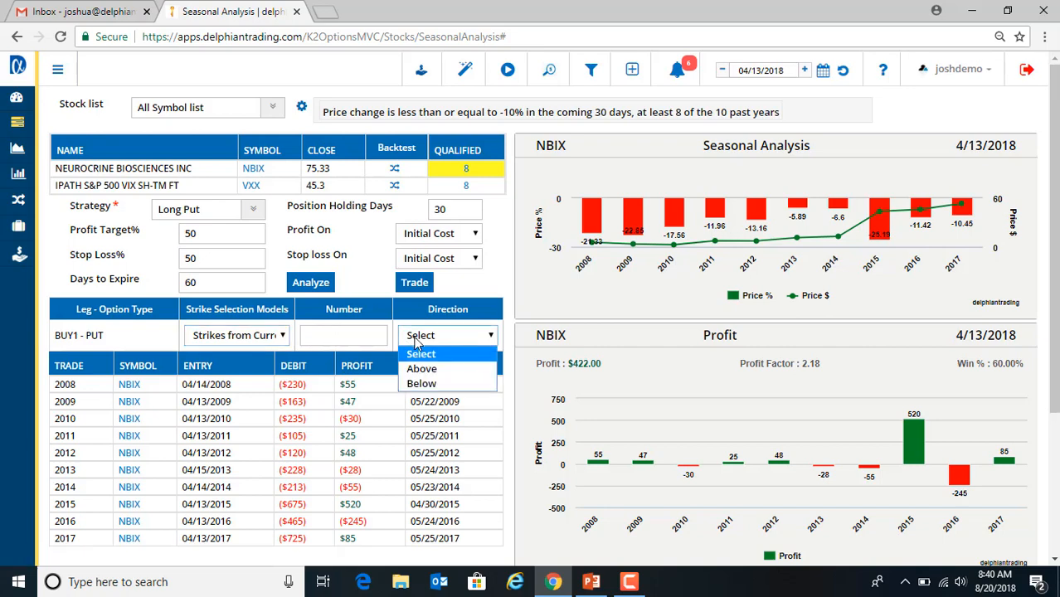
pyautogui.click(422, 383)
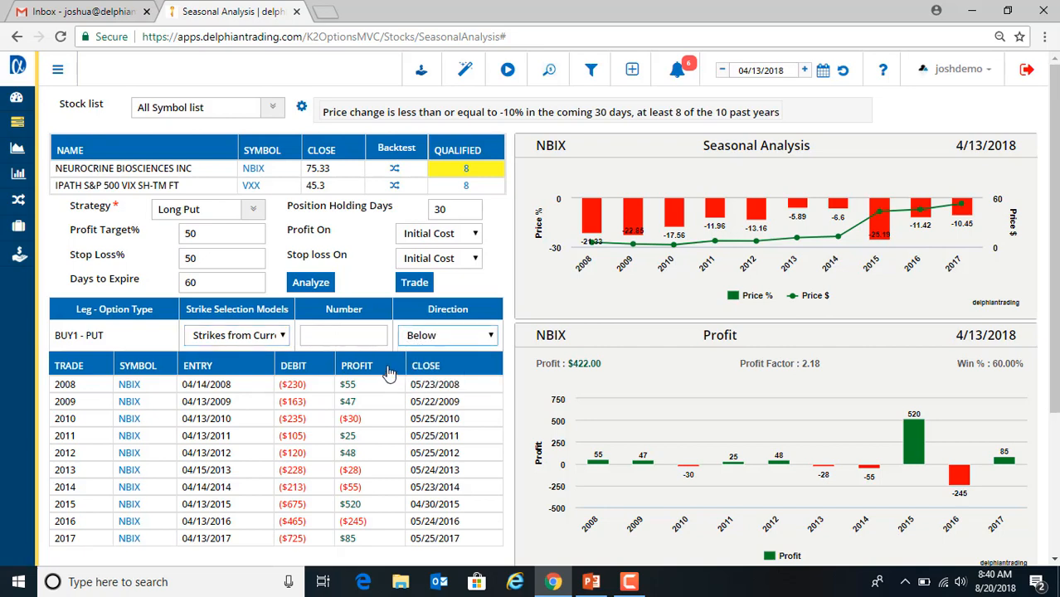
pyautogui.click(375, 341)
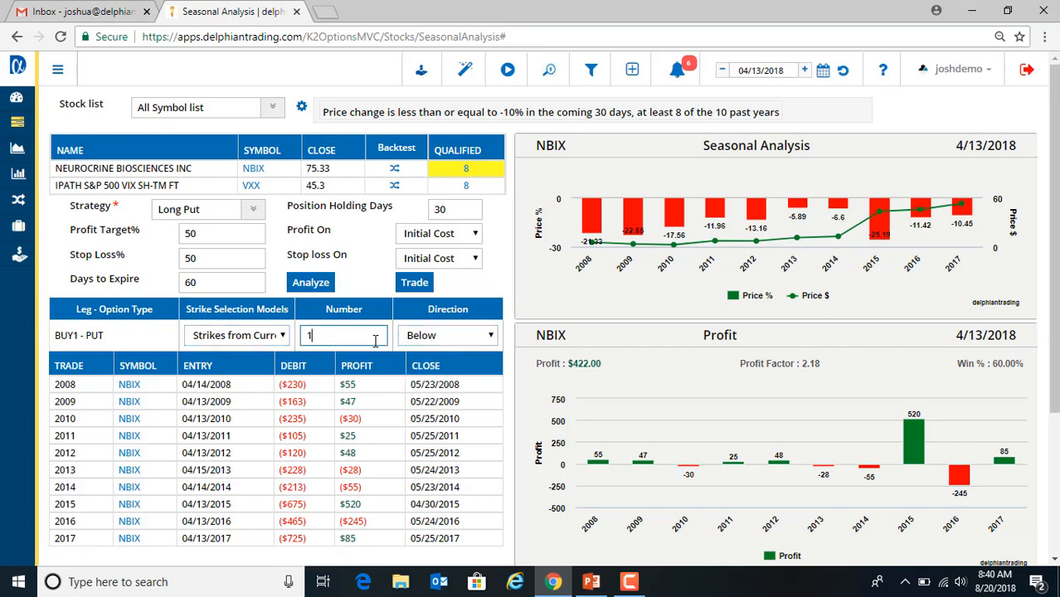
pyautogui.click(312, 282)
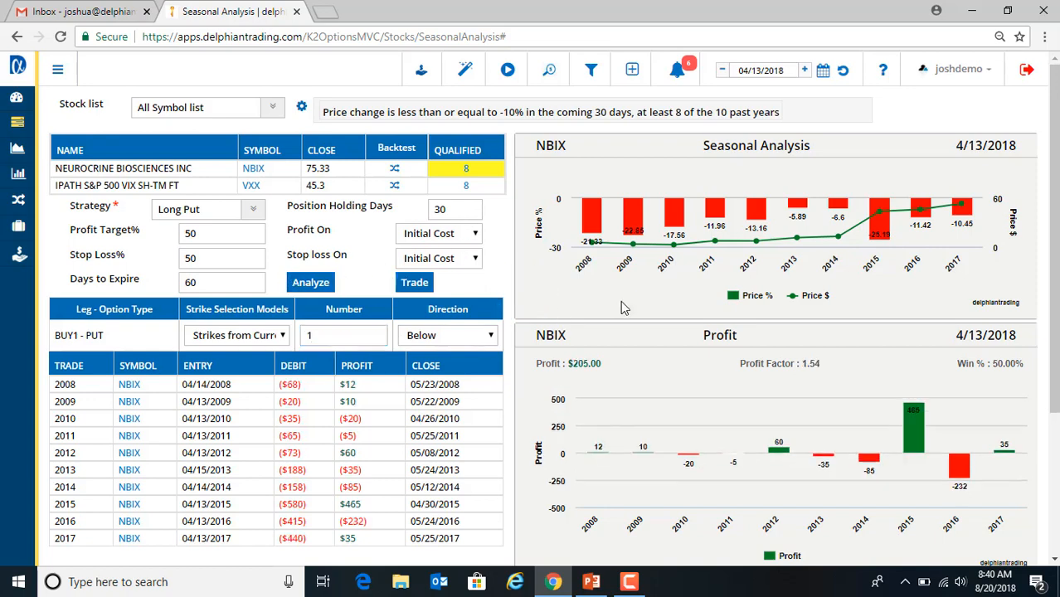
pyautogui.scroll(-1, 705, 299)
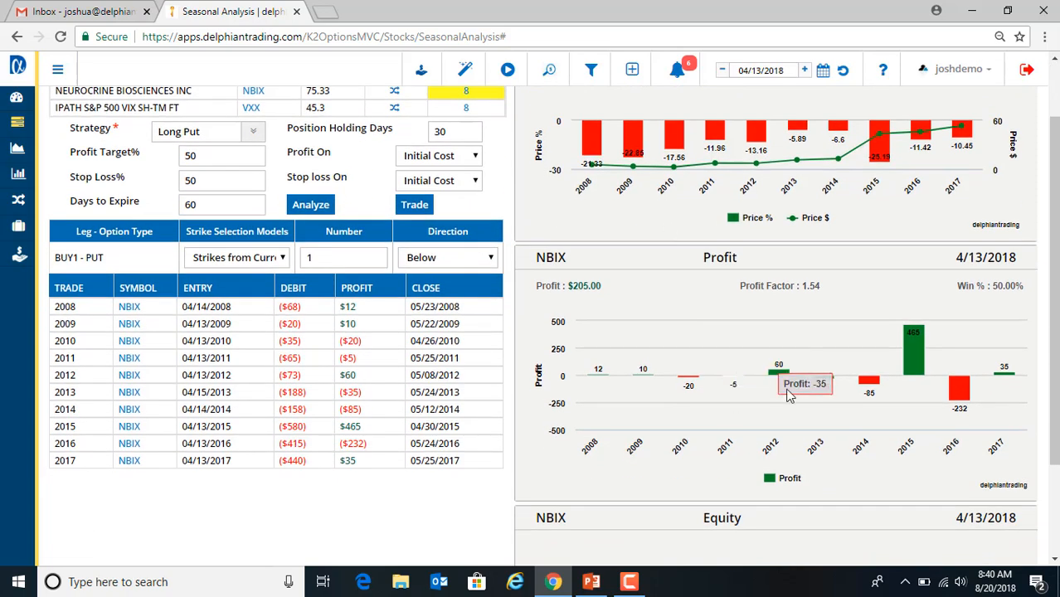
pyautogui.scroll(-1, 422, 274)
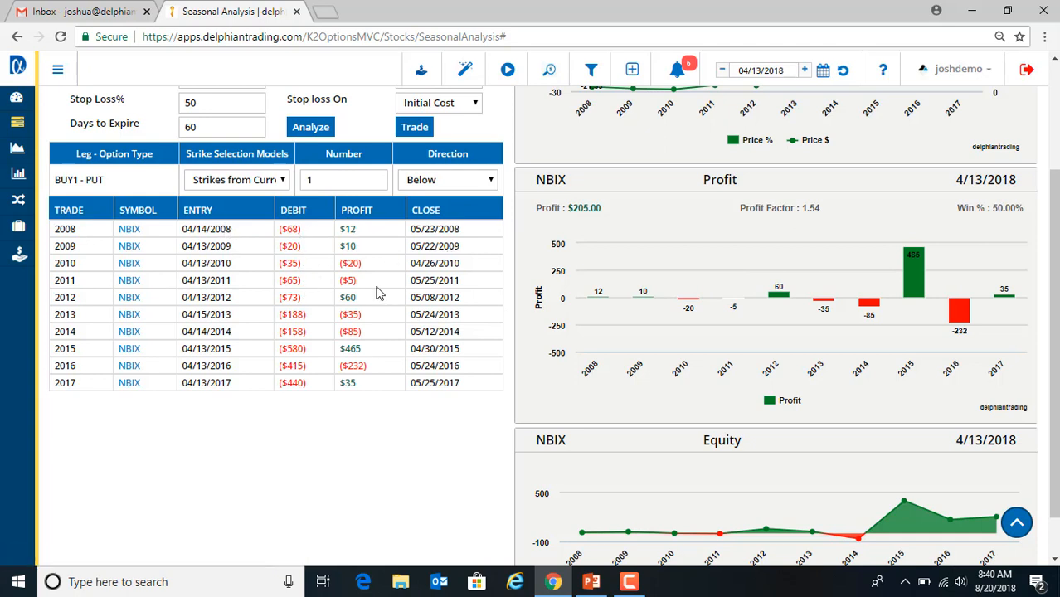
pyautogui.scroll(-1, 726, 339)
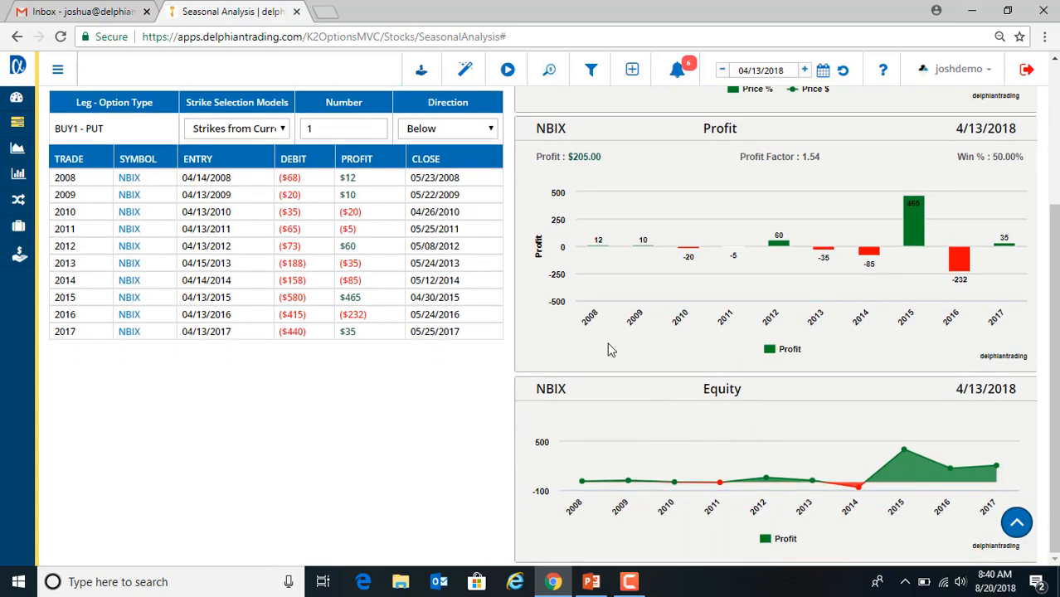
pyautogui.scroll(3, 610, 350)
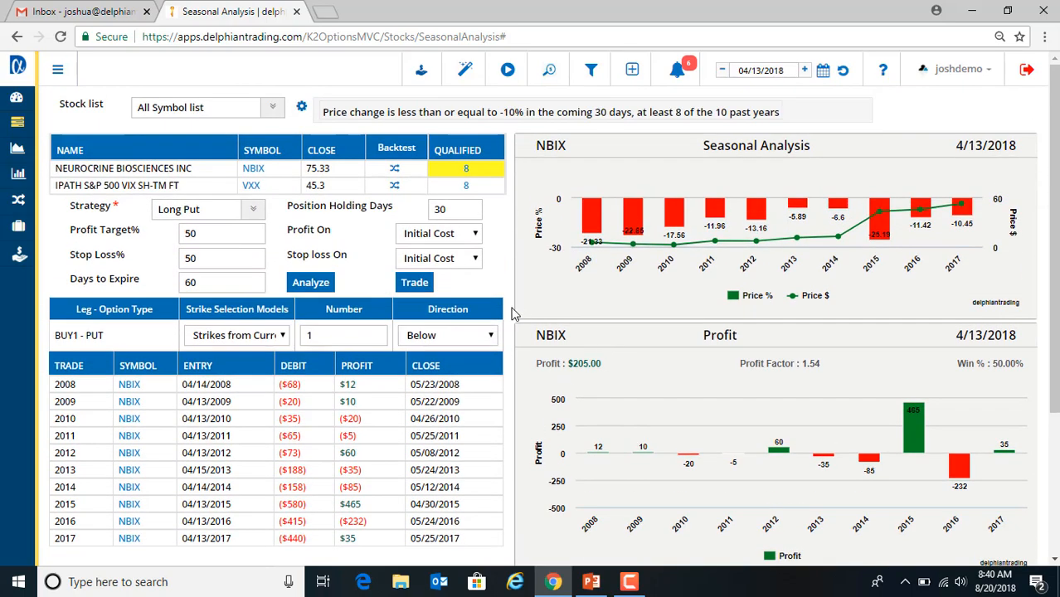
# - Create a trade position from the NBIX long put backtest and assign it to DLP Portfolio
pyautogui.click(415, 283)
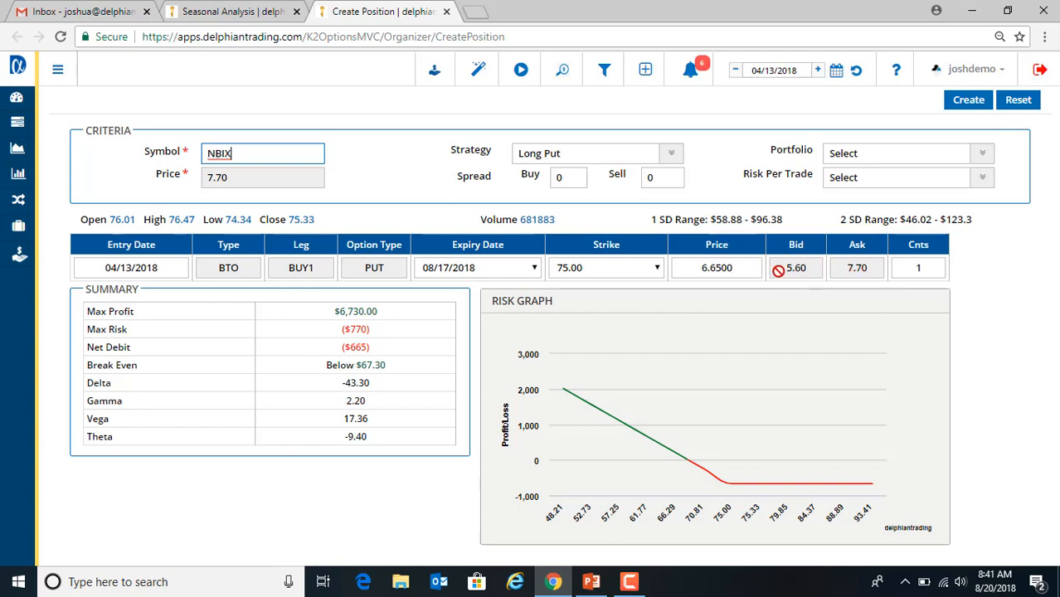
pyautogui.click(859, 160)
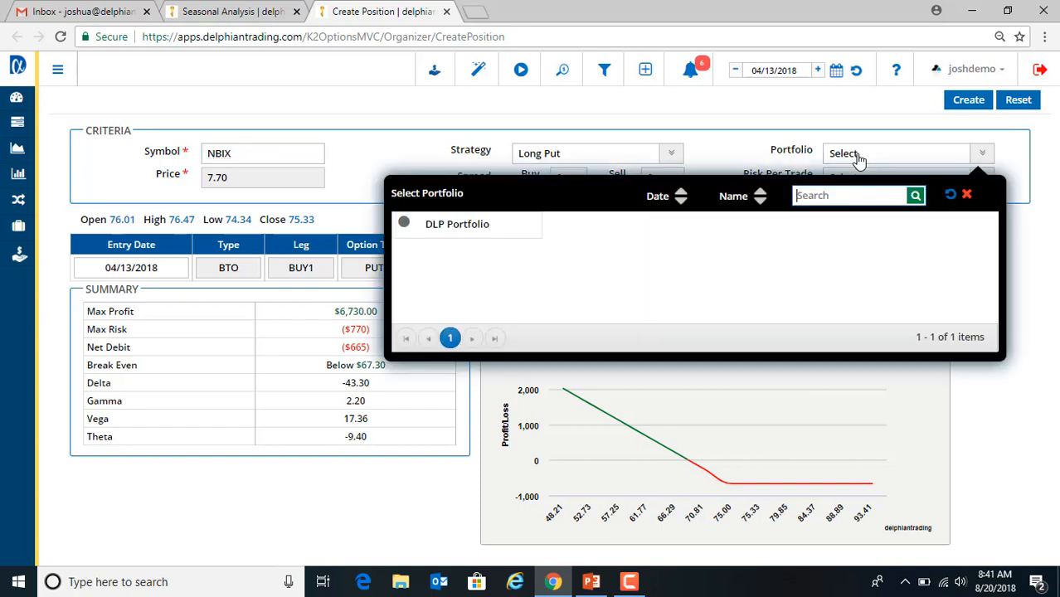
pyautogui.click(465, 226)
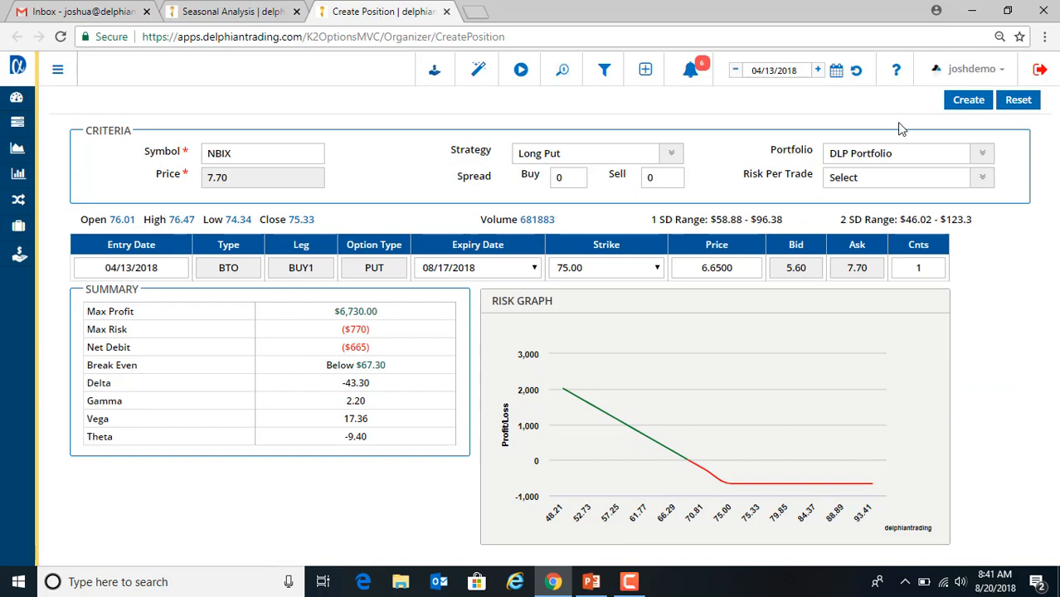
pyautogui.click(976, 109)
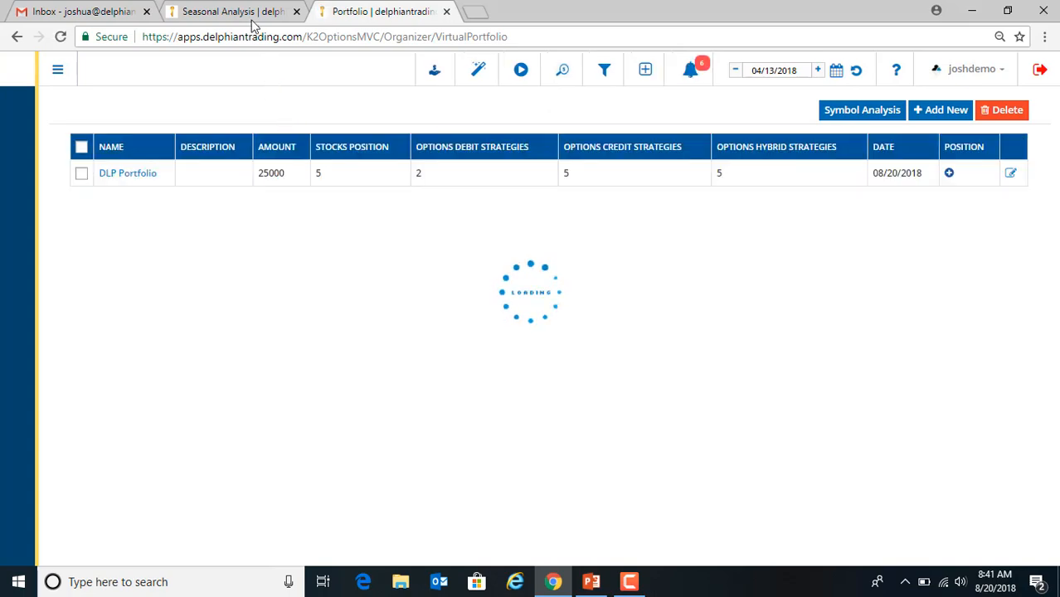
# - In the general settings' signal preferences, set the seasonal condition to a positive change of 12 and minimum price 20.00, and save
pyautogui.click(250, 14)
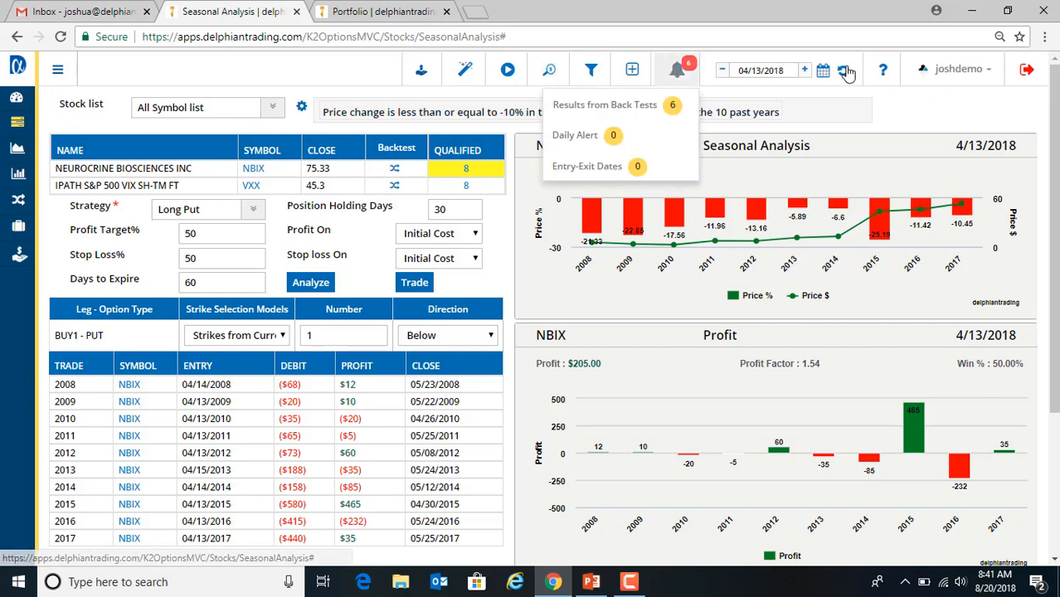
pyautogui.moveTo(950, 73)
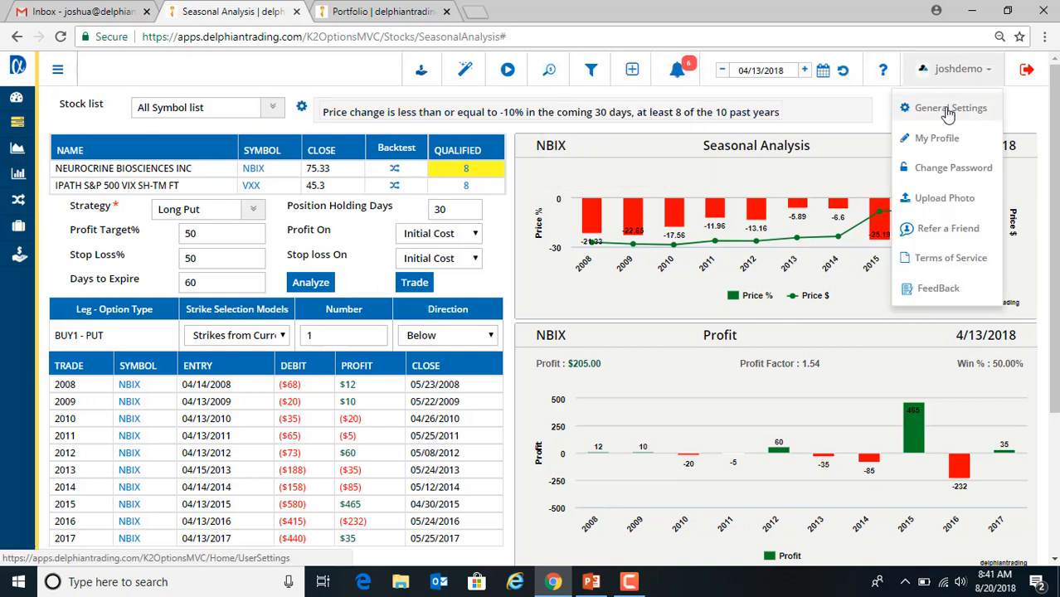
pyautogui.click(949, 113)
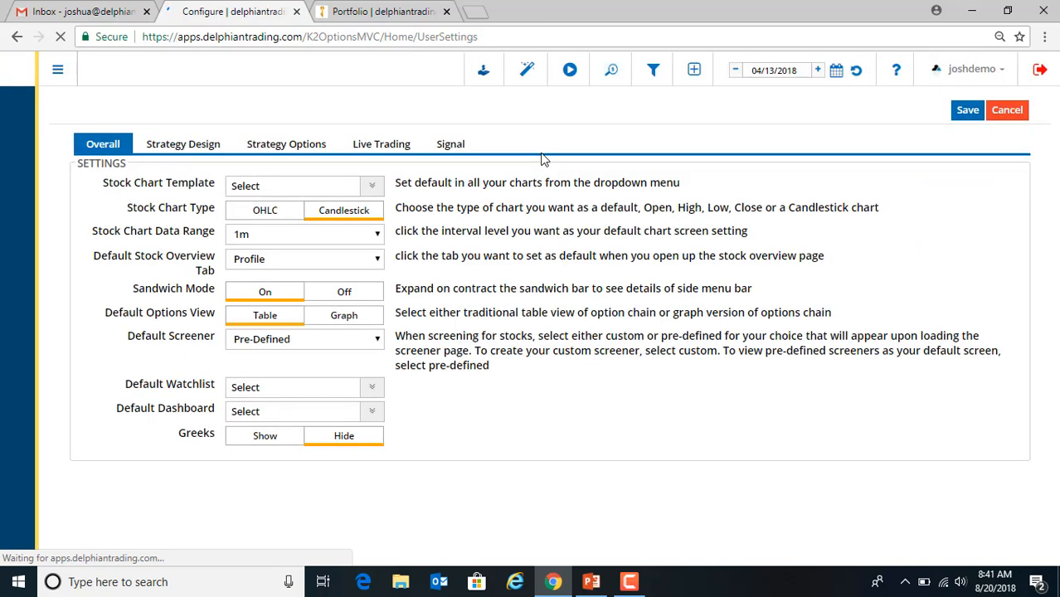
pyautogui.click(454, 155)
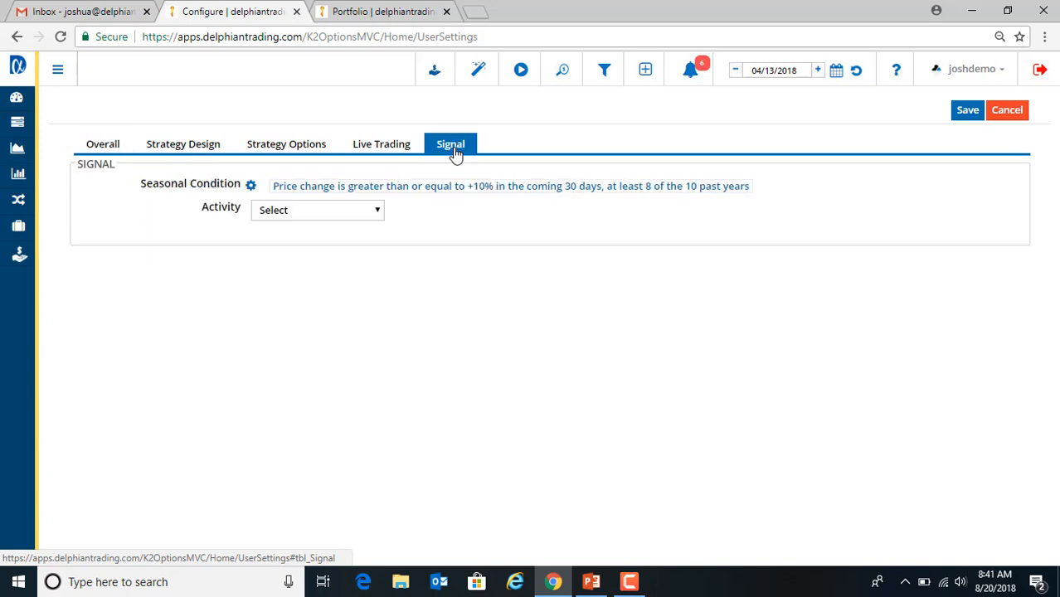
pyautogui.click(331, 189)
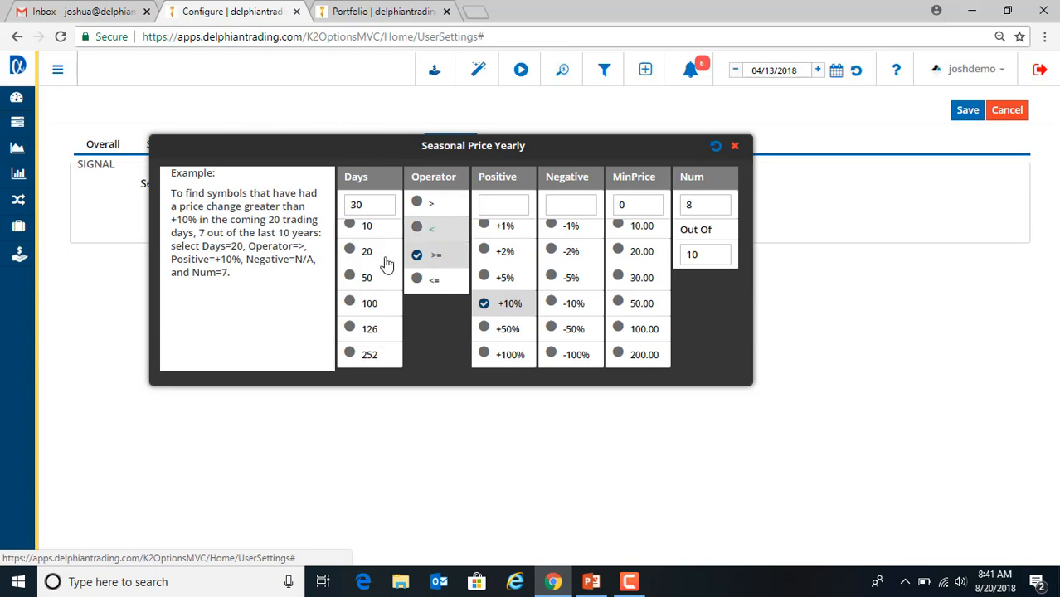
pyautogui.click(499, 208)
pyautogui.write('12')
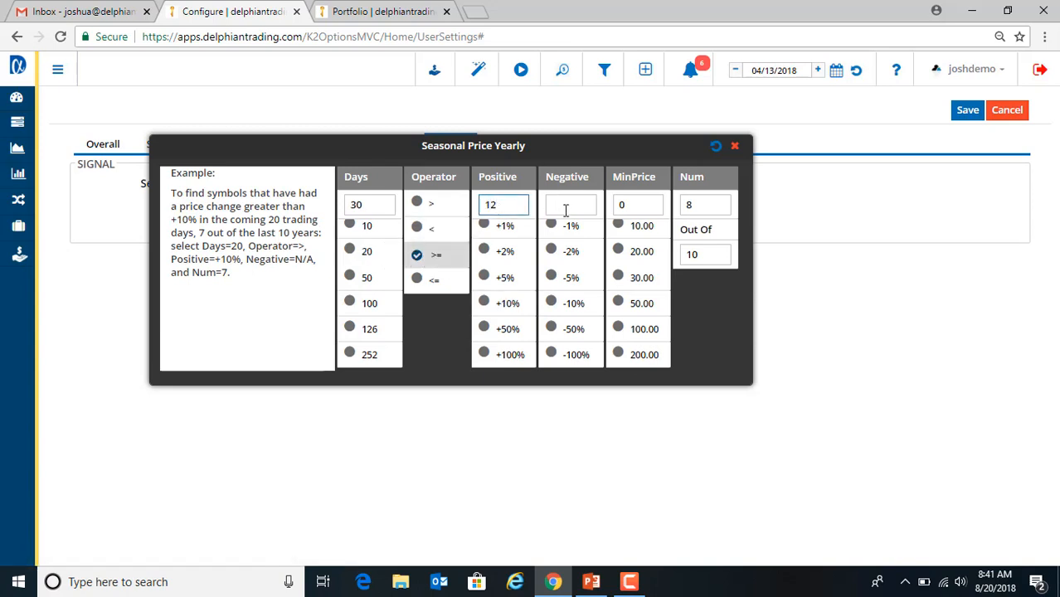
pyautogui.click(635, 252)
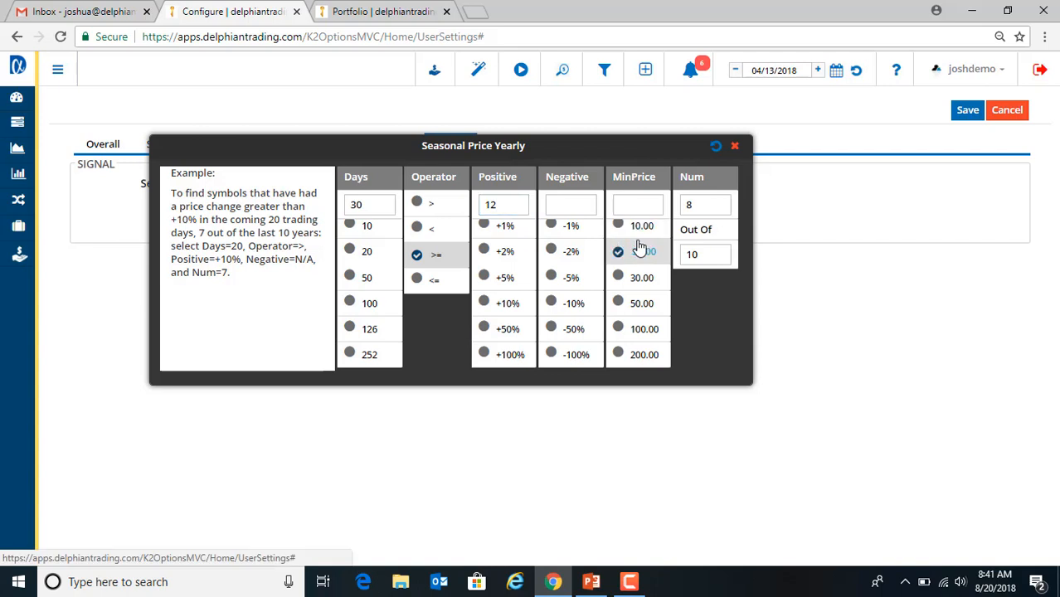
pyautogui.click(771, 121)
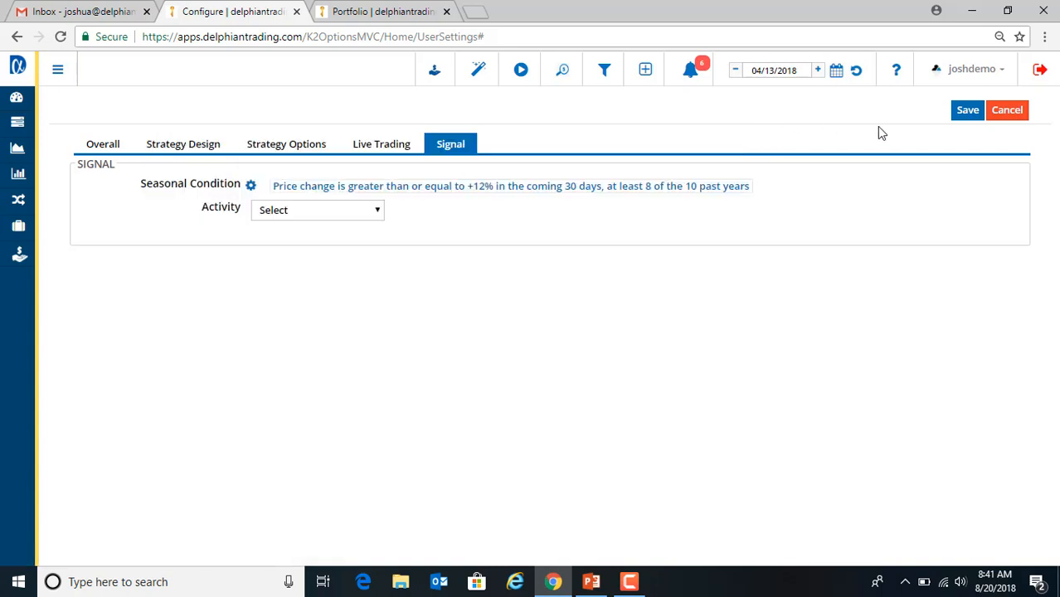
pyautogui.click(976, 116)
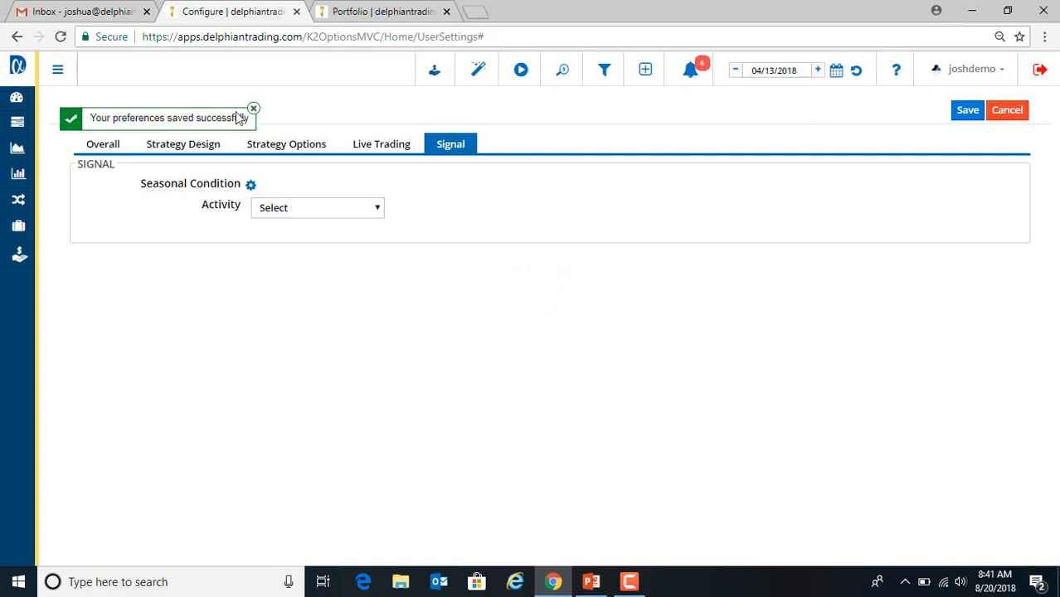
pyautogui.click(254, 109)
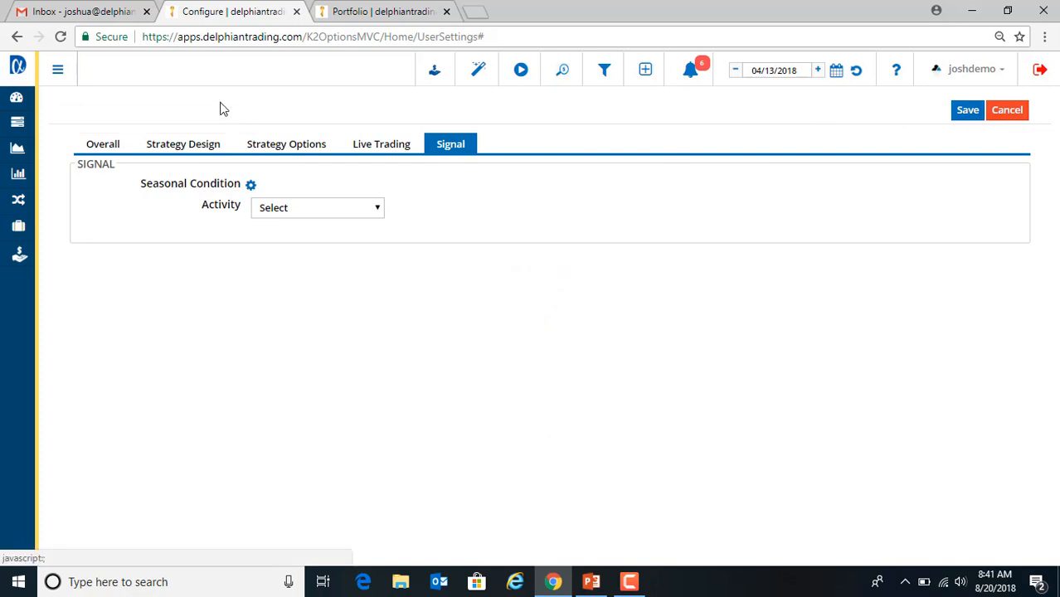
# - Reopen the stocks' seasonal analysis and reset the analysis date to the latest trading day, 08/17/2018
pyautogui.click(66, 77)
pyautogui.click(51, 124)
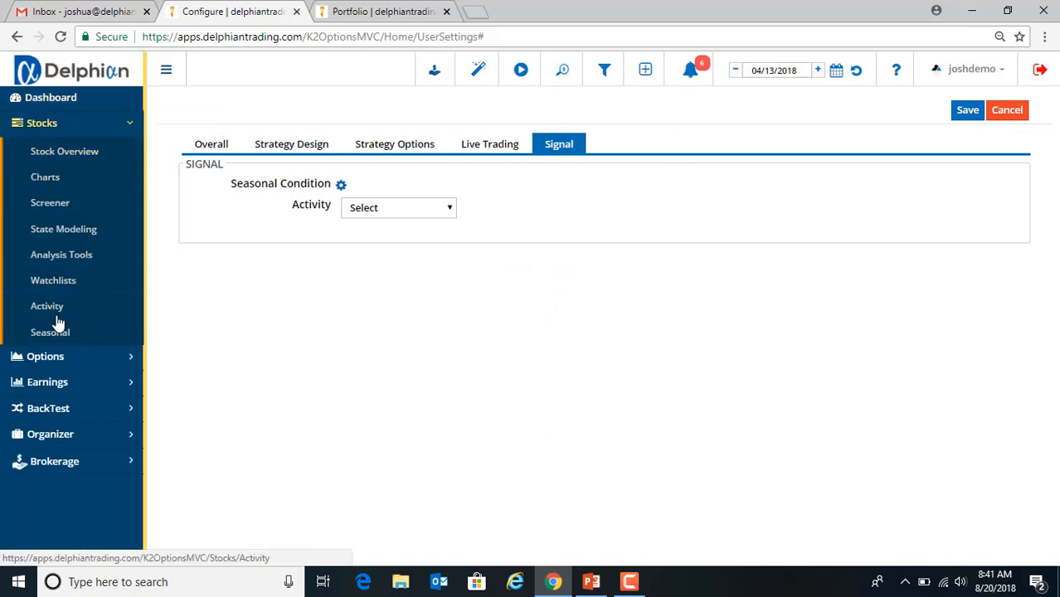
pyautogui.click(54, 334)
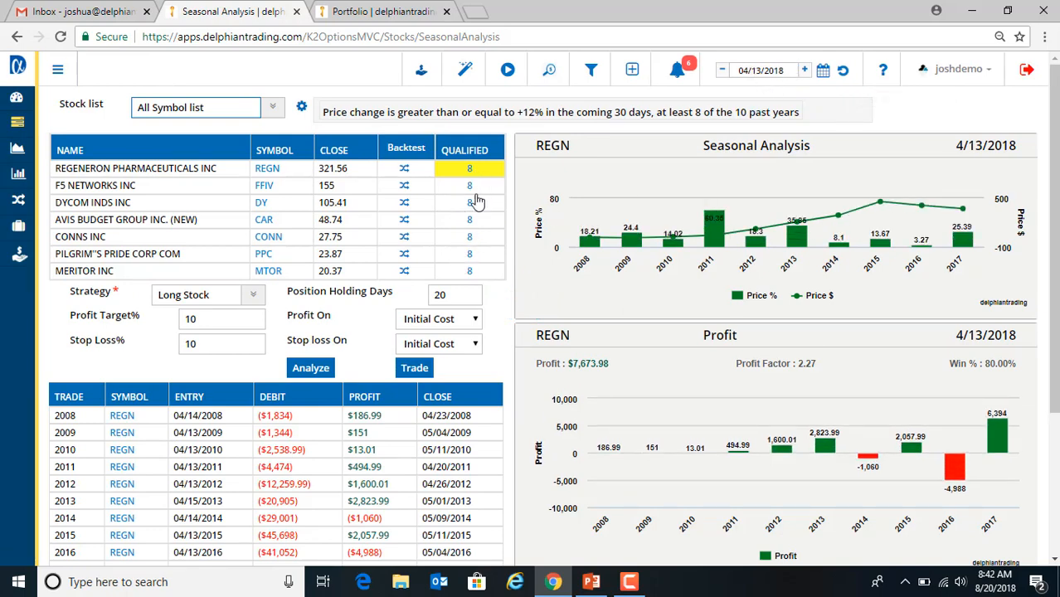
pyautogui.click(844, 77)
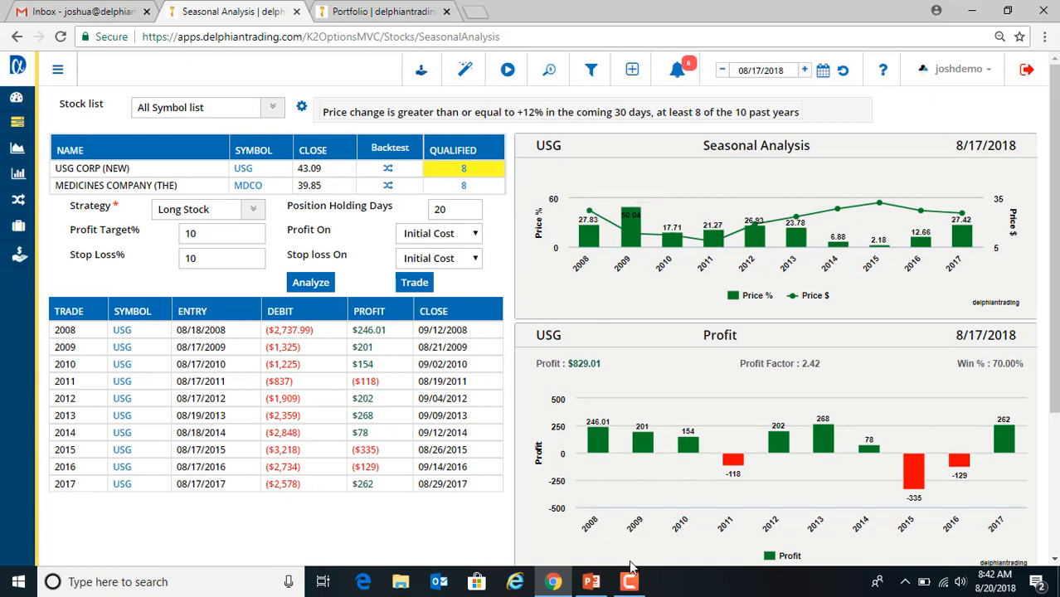
# - Switch to the PowerPoint slide show and advance to the contact information slide
pyautogui.click(591, 582)
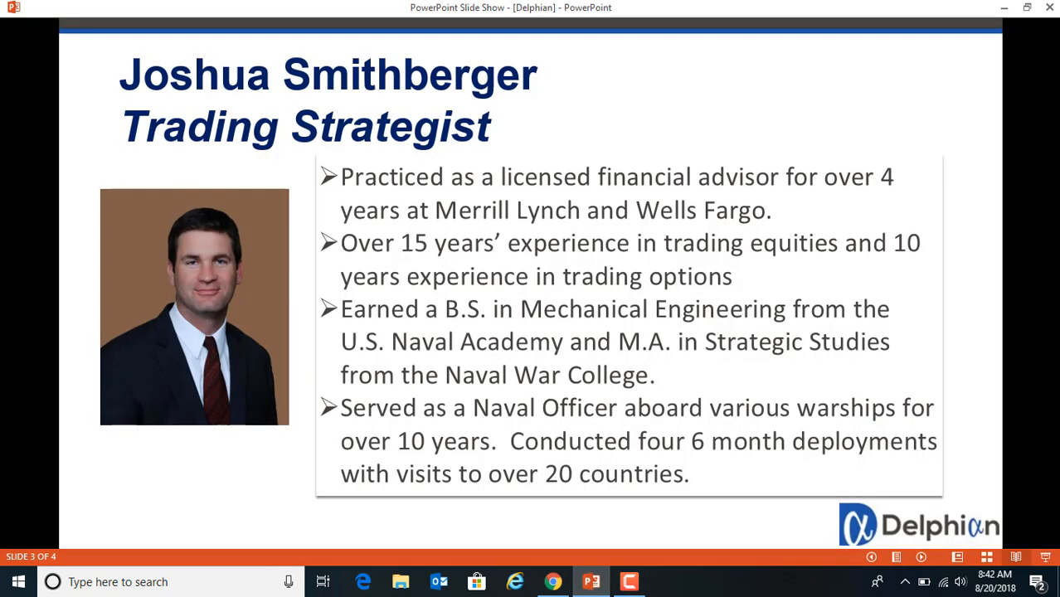
pyautogui.press('Right')
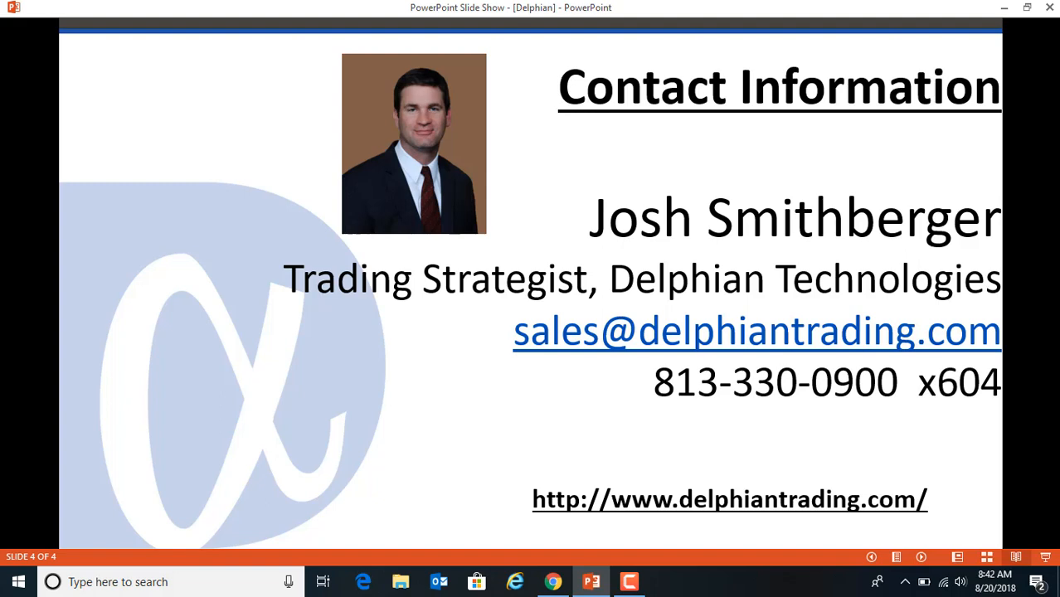